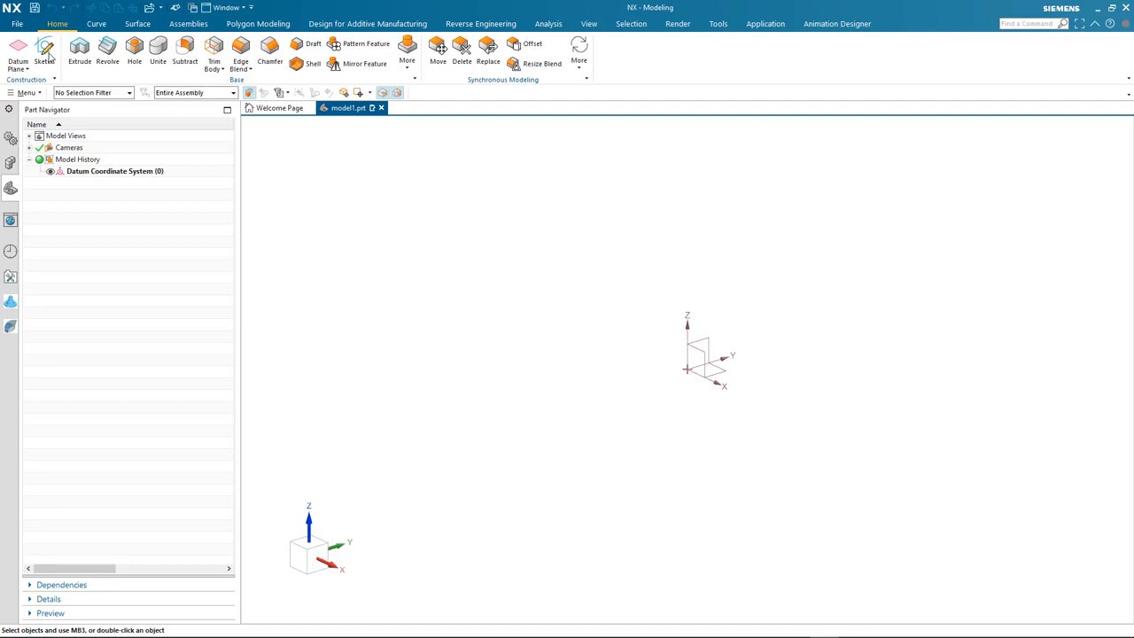
# Step: Start a sketch on the XY plane and draw the stepped left side and 440-long bottom edge of an I-shaped profile
pyautogui.click(46, 54)
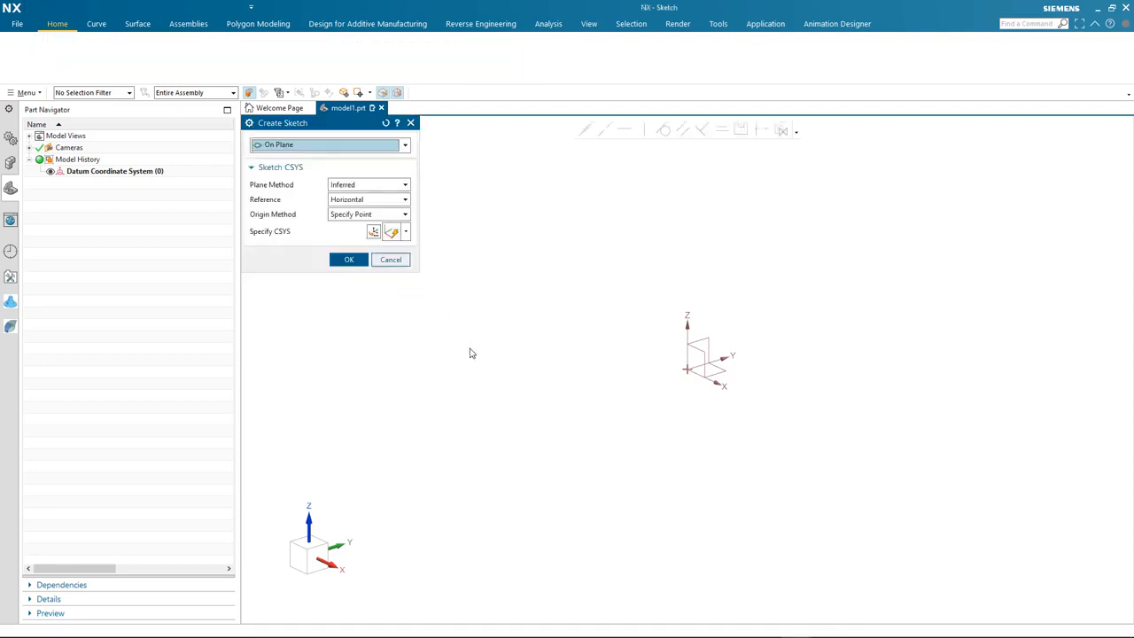
pyautogui.click(602, 350)
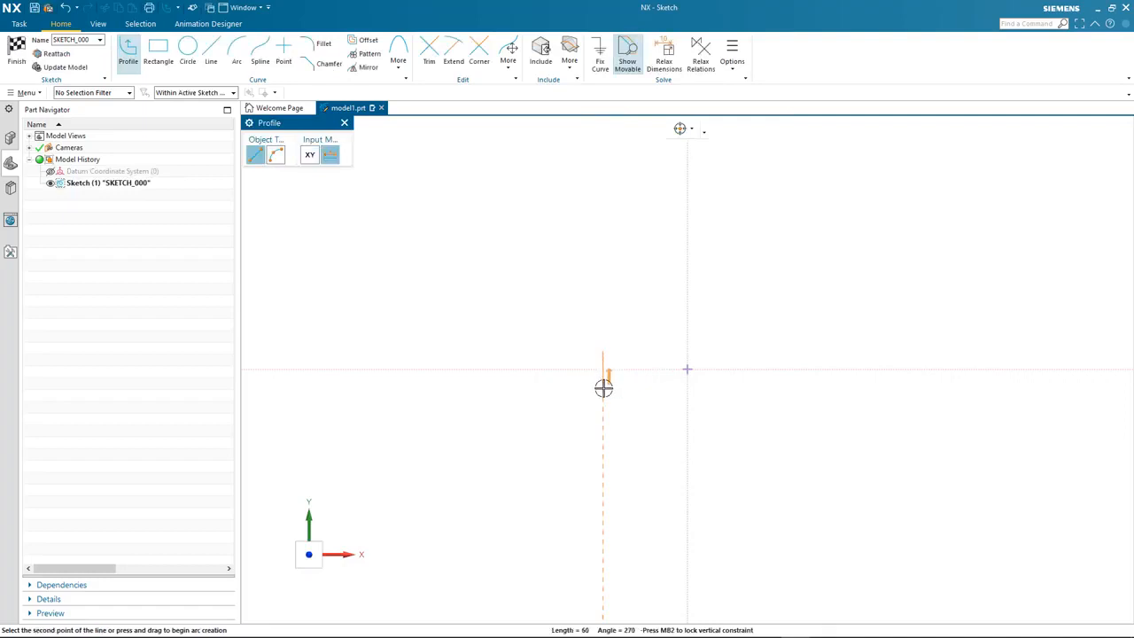
pyautogui.click(657, 388)
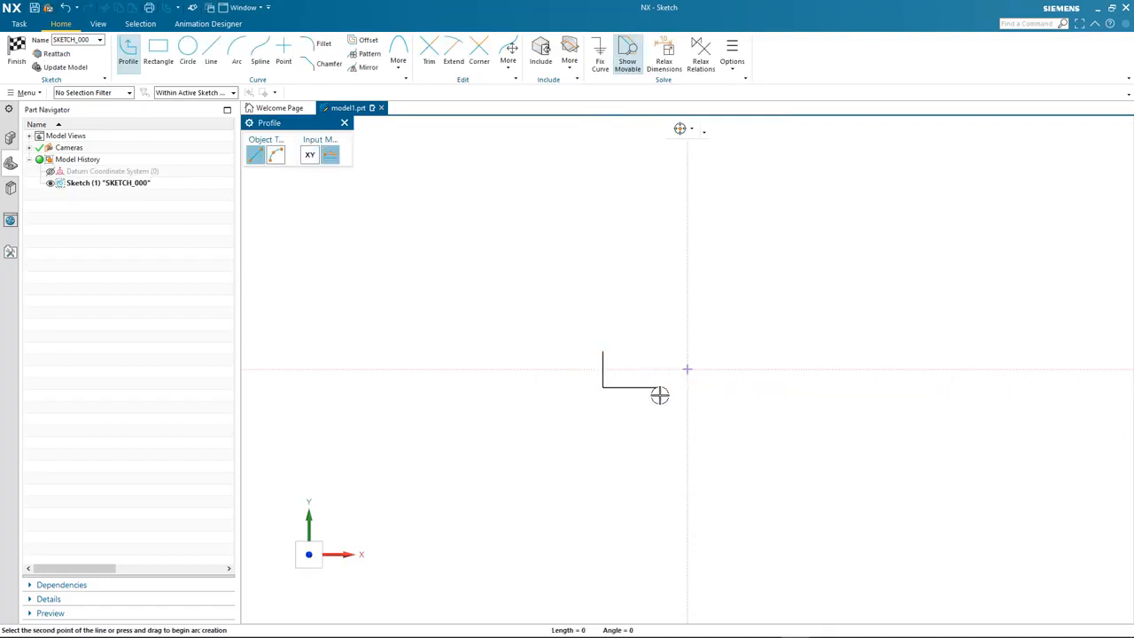
pyautogui.click(657, 505)
pyautogui.click(559, 504)
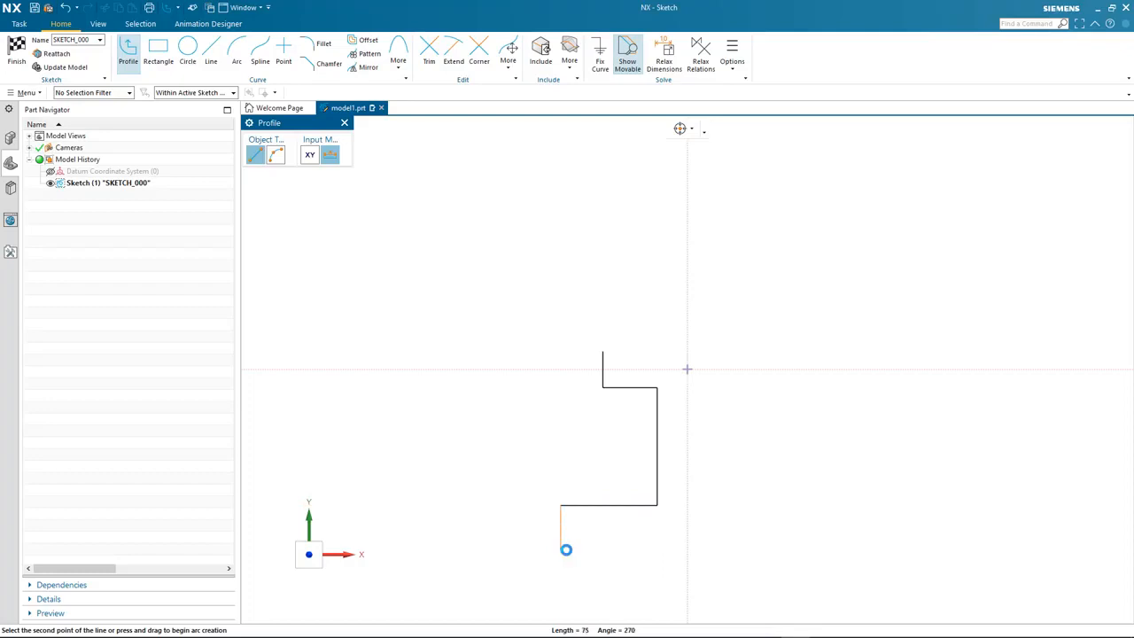
pyautogui.click(559, 549)
pyautogui.click(826, 549)
# Step: Draw the stepped right side of the I-shaped profile and close it along the top edge at the start point
pyautogui.click(826, 504)
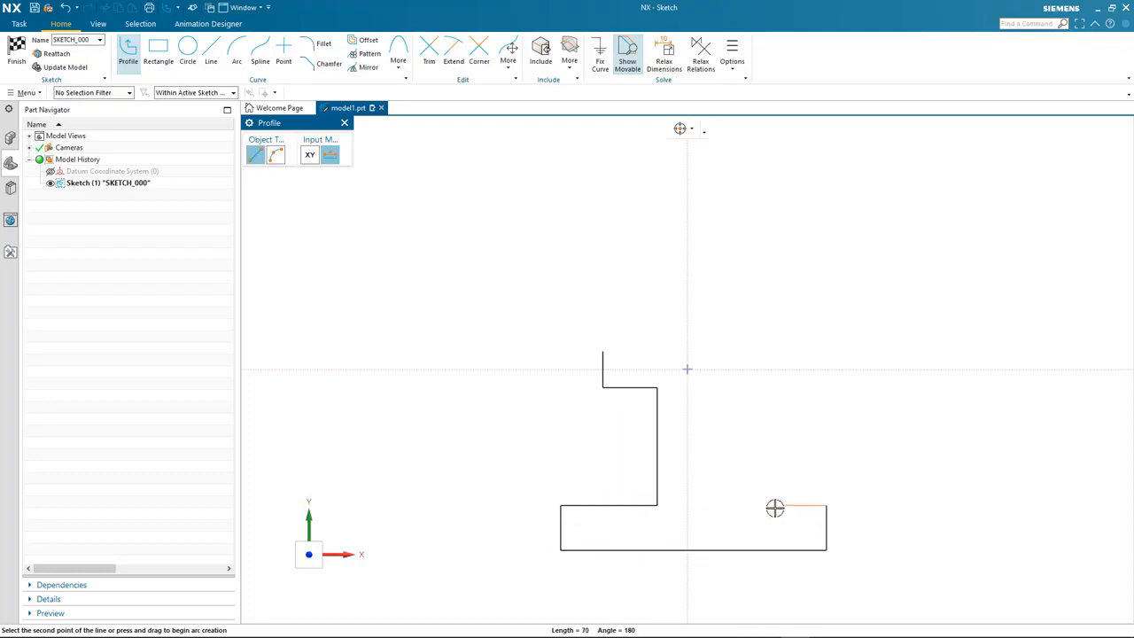
pyautogui.click(741, 506)
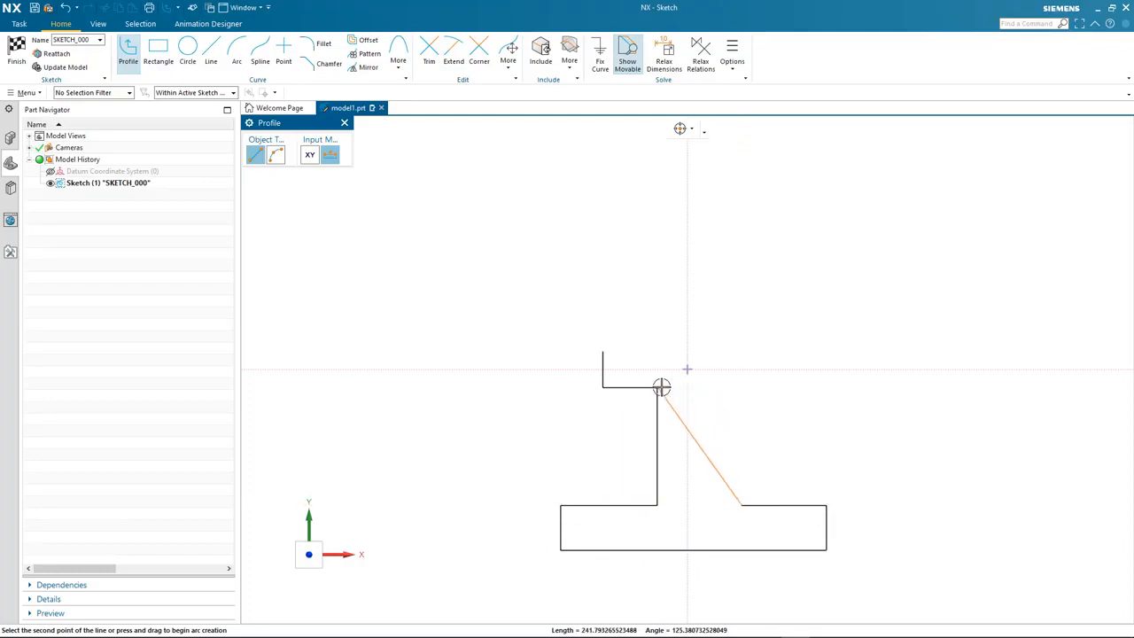
pyautogui.click(741, 387)
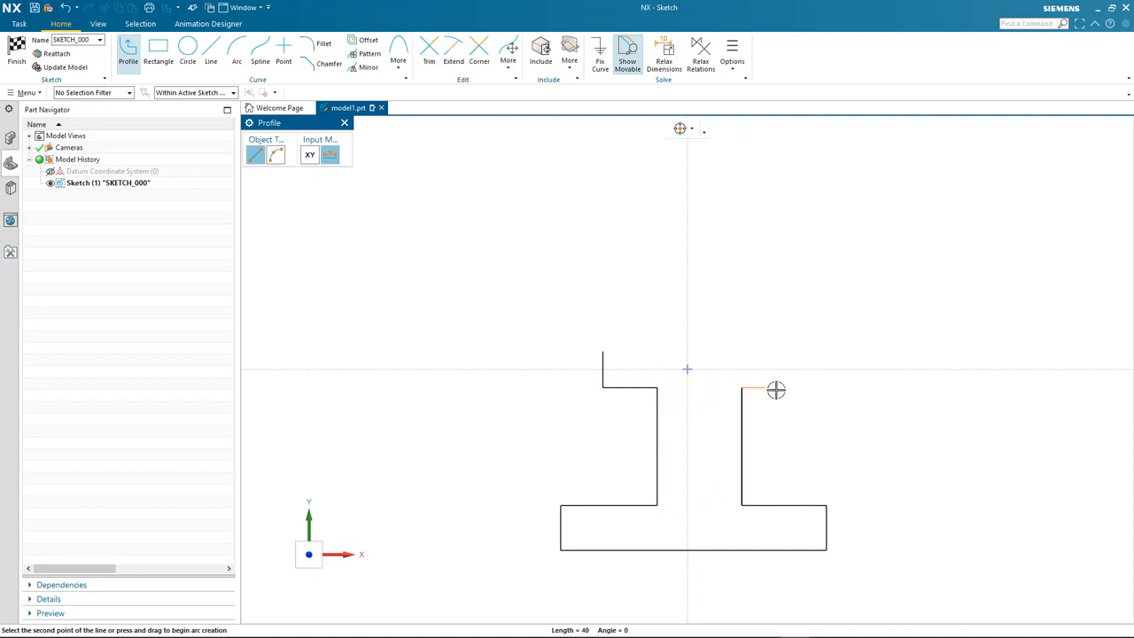
pyautogui.click(826, 387)
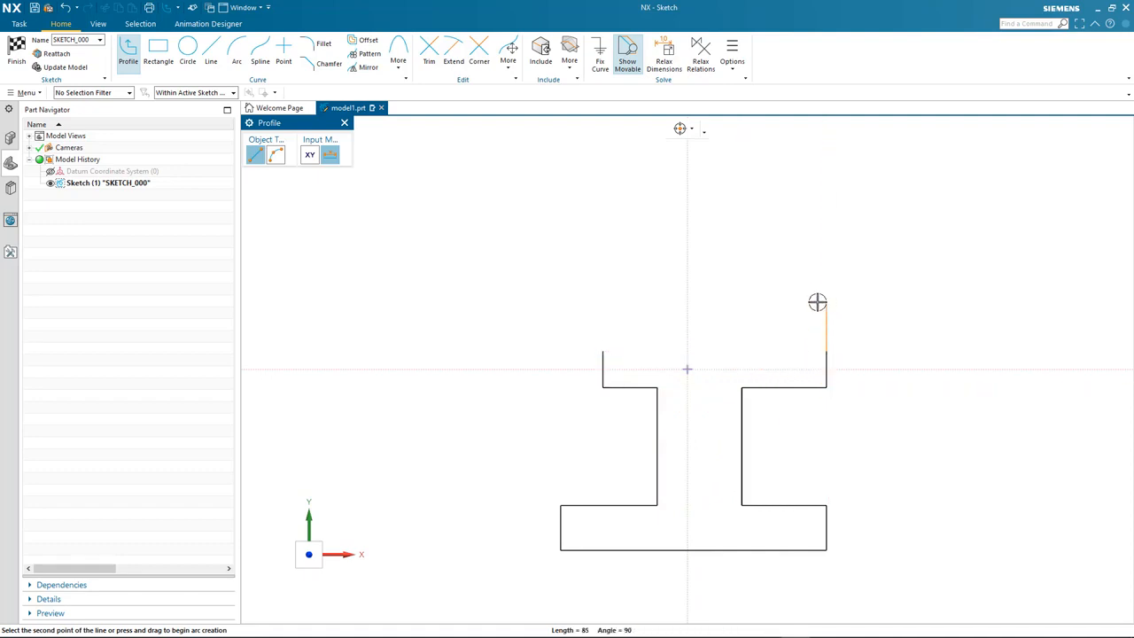
pyautogui.click(826, 351)
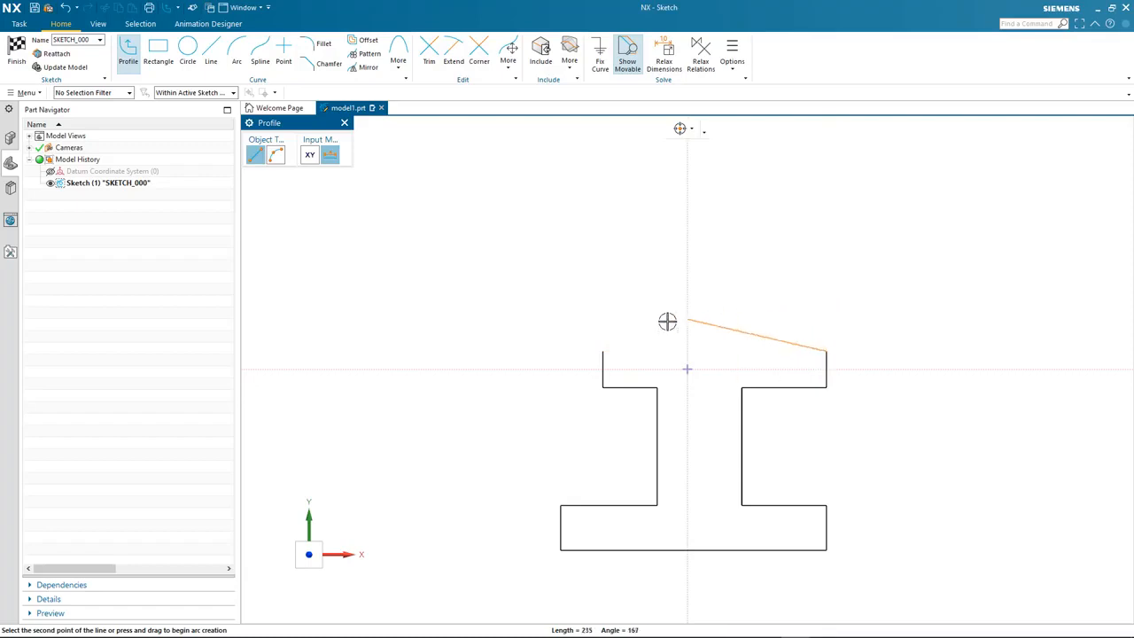
pyautogui.click(602, 351)
pyautogui.press('Escape')
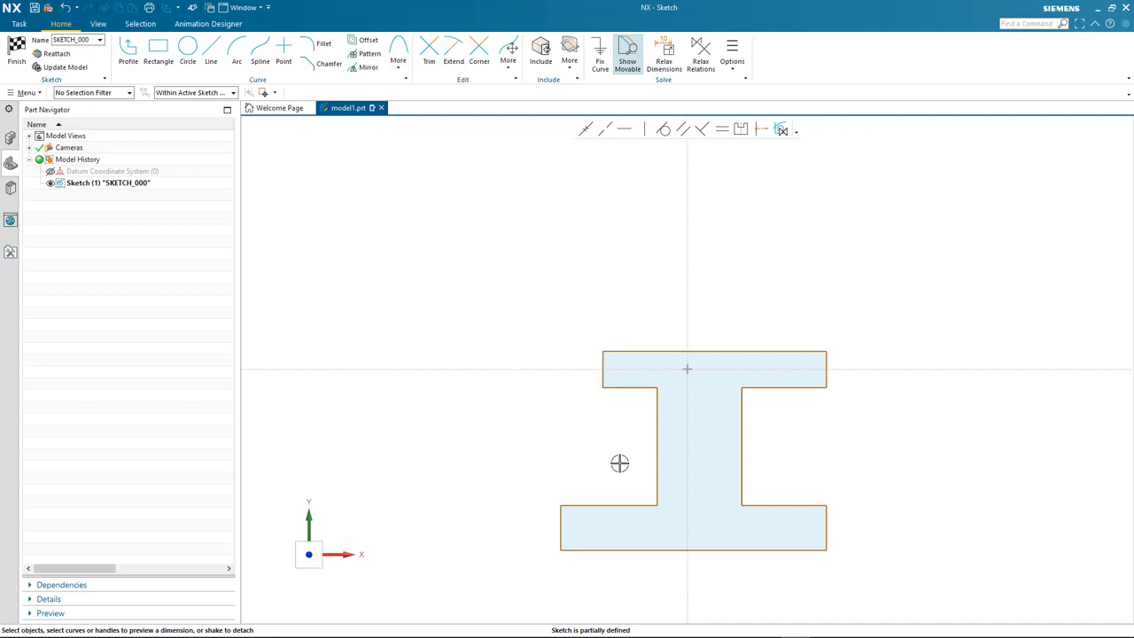
# Step: Move the web's left edge slightly outward, then dimension the bottom edge to 450, scaling the entire sketch
pyautogui.moveTo(657, 449)
pyautogui.mouseDown()
pyautogui.moveTo(635, 452)
pyautogui.moveTo(655, 451)
pyautogui.mouseUp()
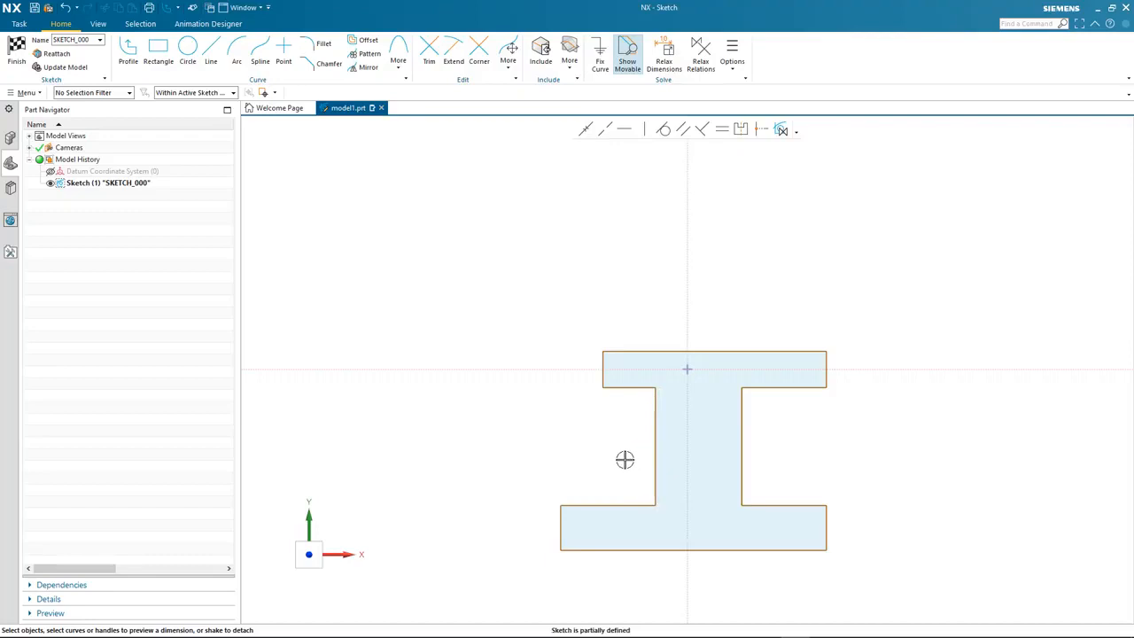
pyautogui.click(578, 550)
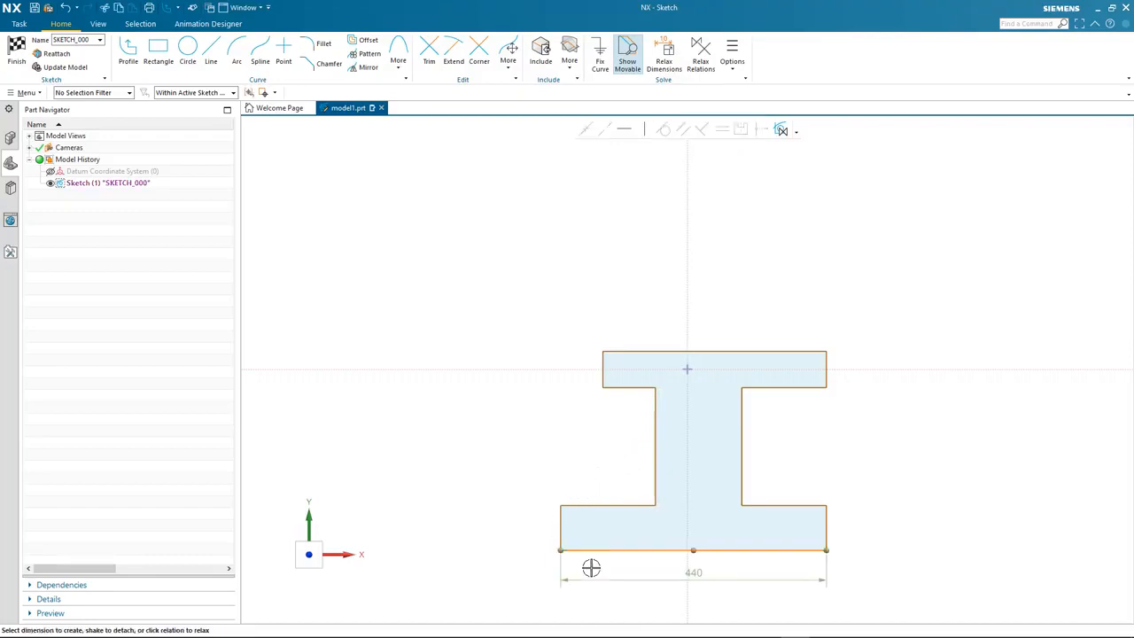
pyautogui.click(698, 573)
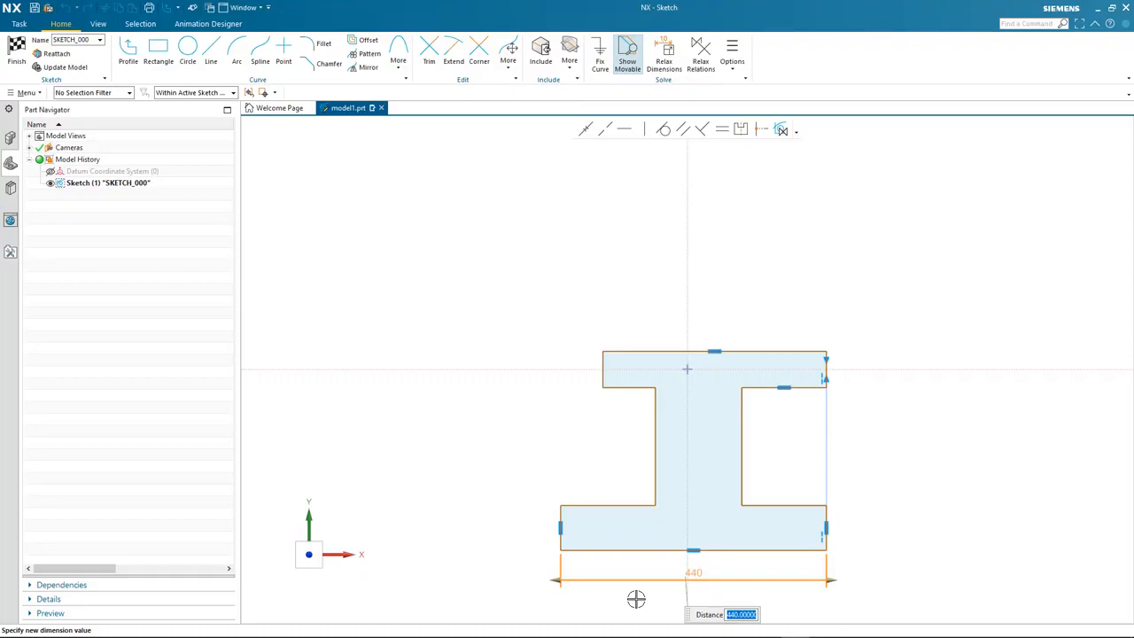
pyautogui.write('450')
pyautogui.press('Return')
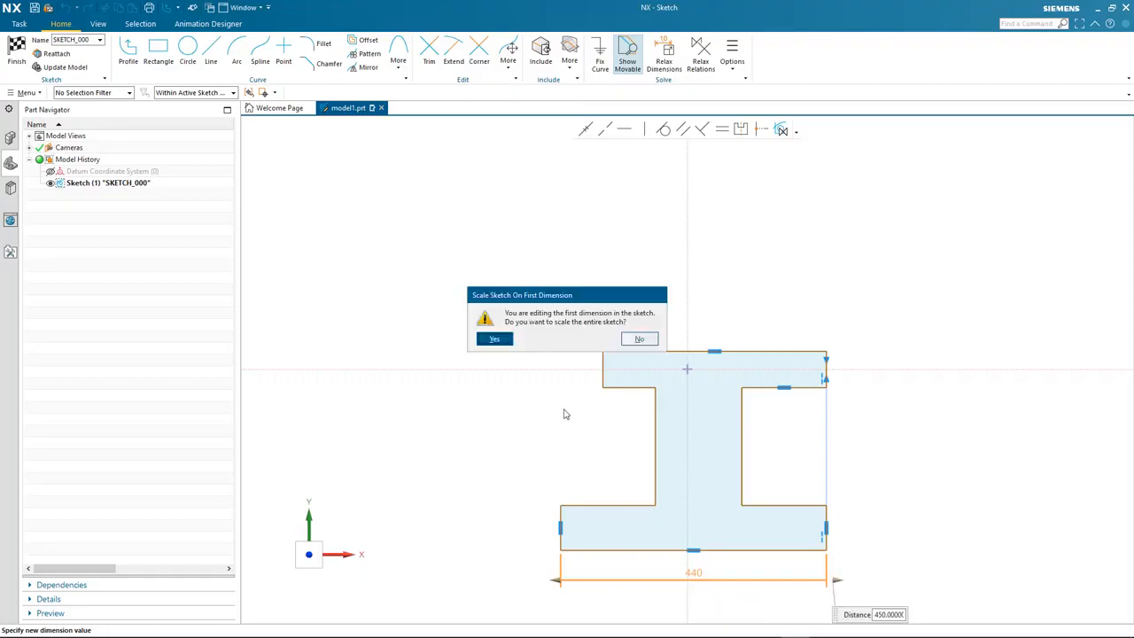
pyautogui.click(505, 340)
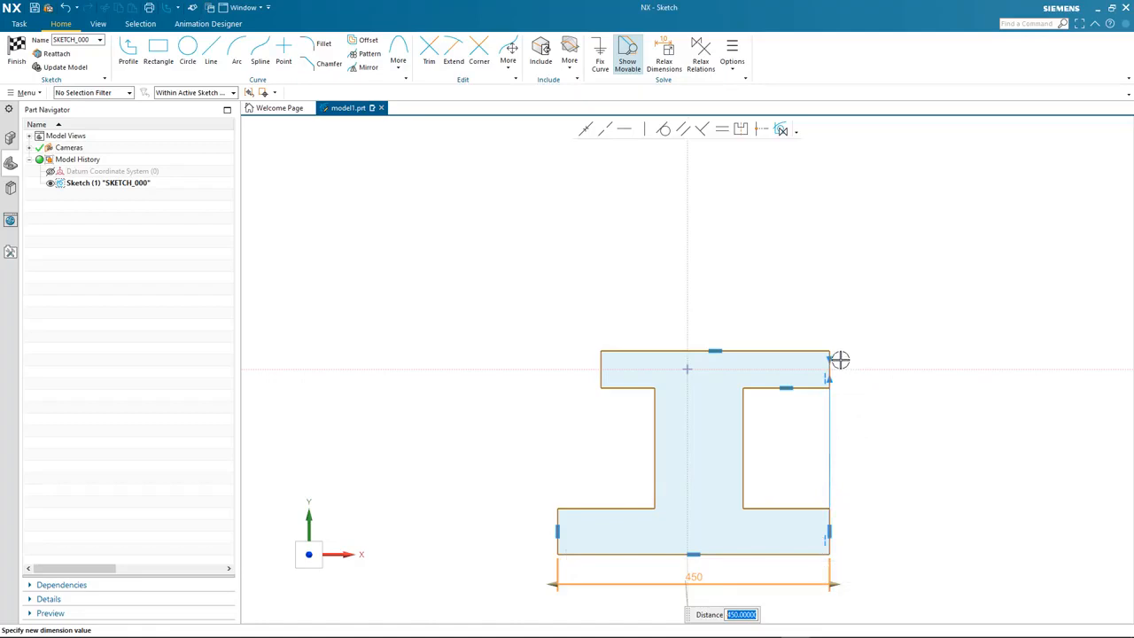
pyautogui.click(487, 470)
# Step: Raise the top edge of the upper flange slightly and dimension its length to 380
pyautogui.moveTo(622, 351)
pyautogui.mouseDown()
pyautogui.moveTo(623, 331)
pyautogui.moveTo(620, 346)
pyautogui.mouseUp()
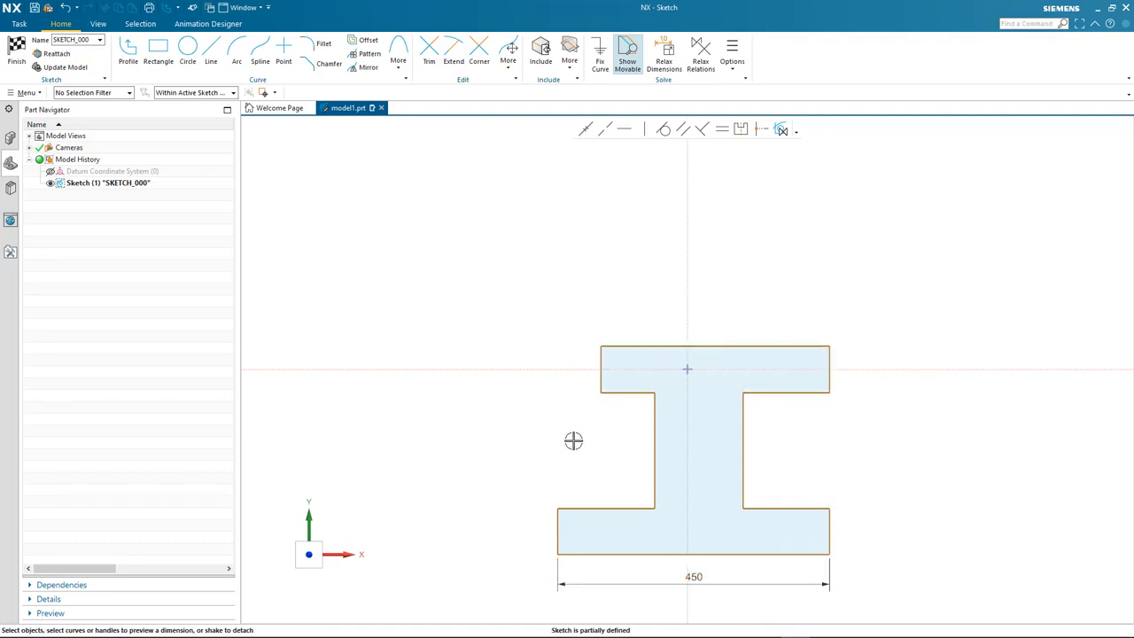
pyautogui.click(655, 346)
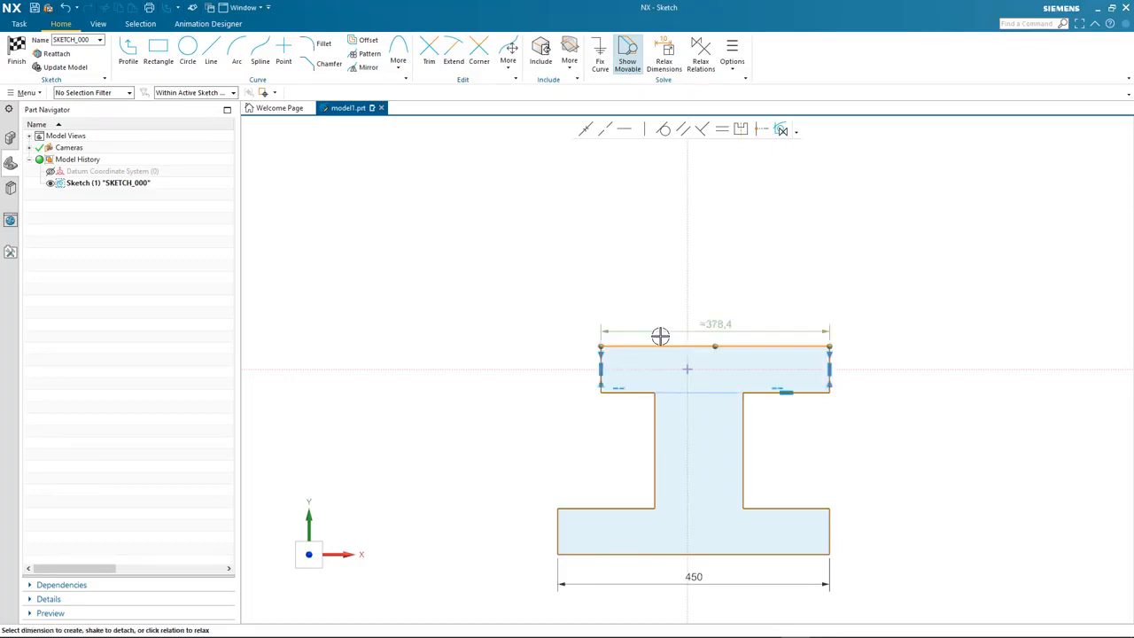
pyautogui.click(716, 318)
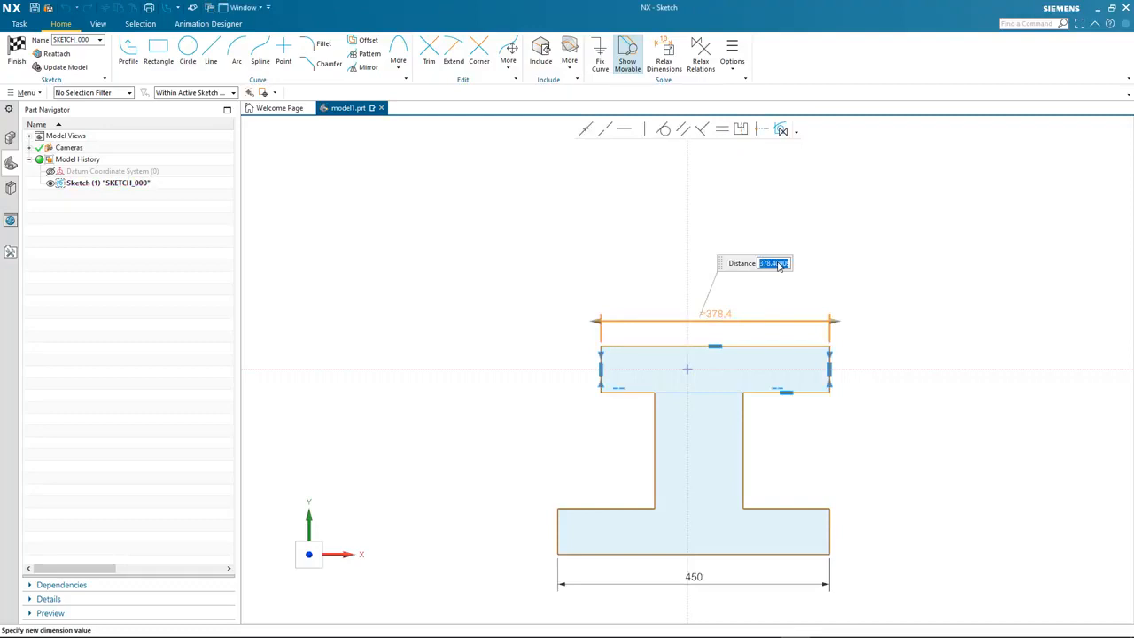
pyautogui.write('380')
pyautogui.press('Return')
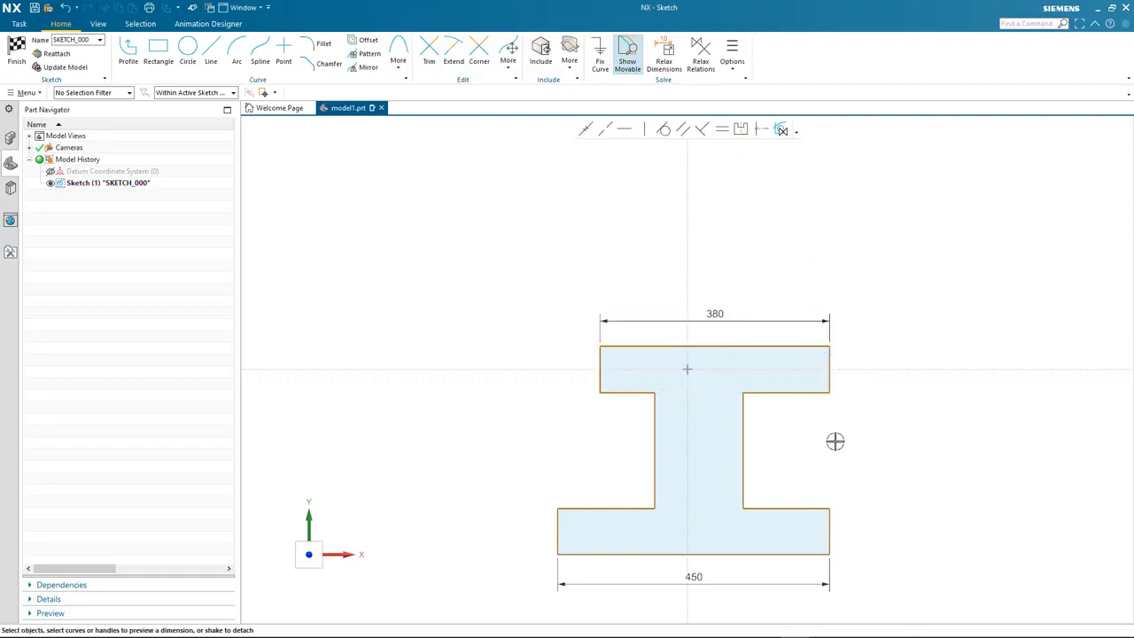
# Step: Lengthen the bottom edge's dimension to 525 by moving its right end outward
pyautogui.doubleClick(836, 588)
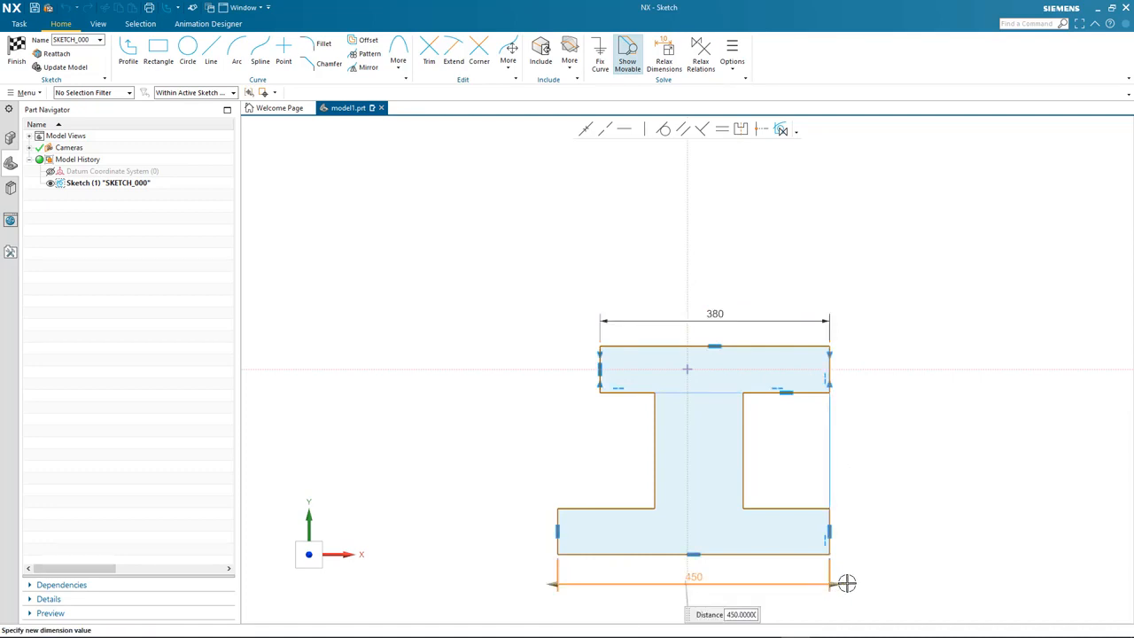
pyautogui.moveTo(838, 584)
pyautogui.mouseDown()
pyautogui.moveTo(861, 583)
pyautogui.moveTo(838, 584)
pyautogui.mouseUp()
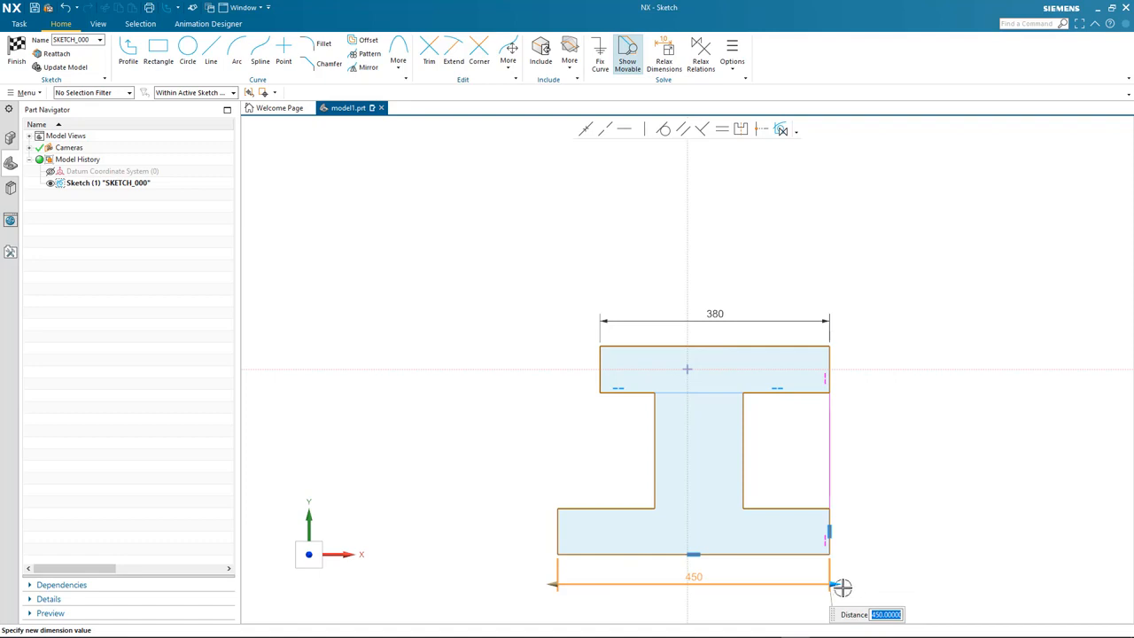
pyautogui.moveTo(839, 586); pyautogui.dragTo(887, 586)
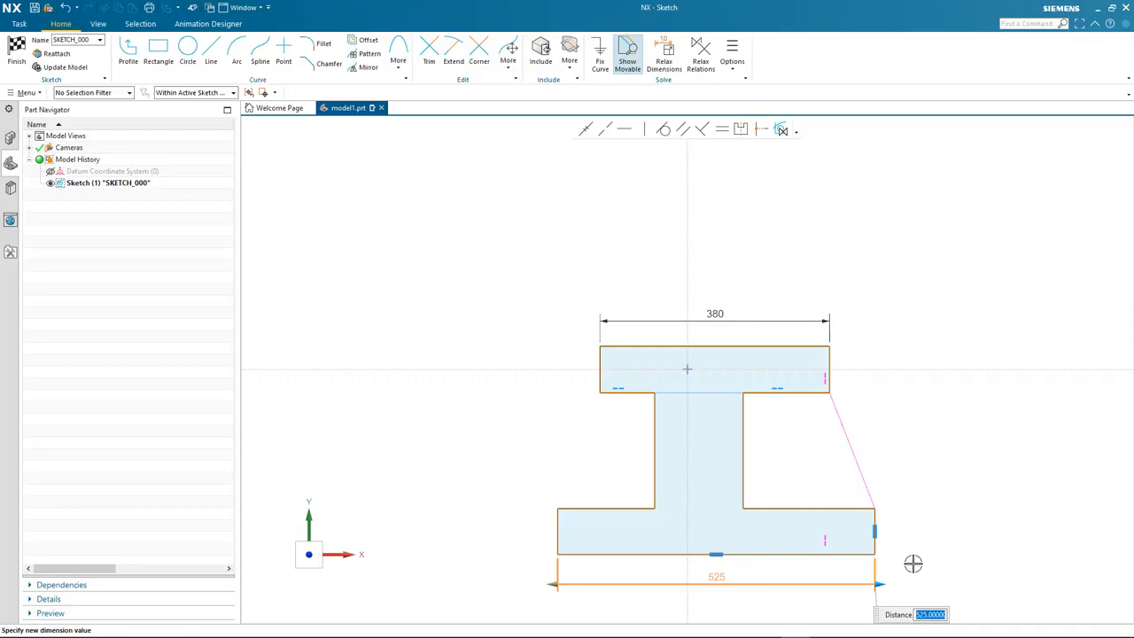
pyautogui.press('Return')
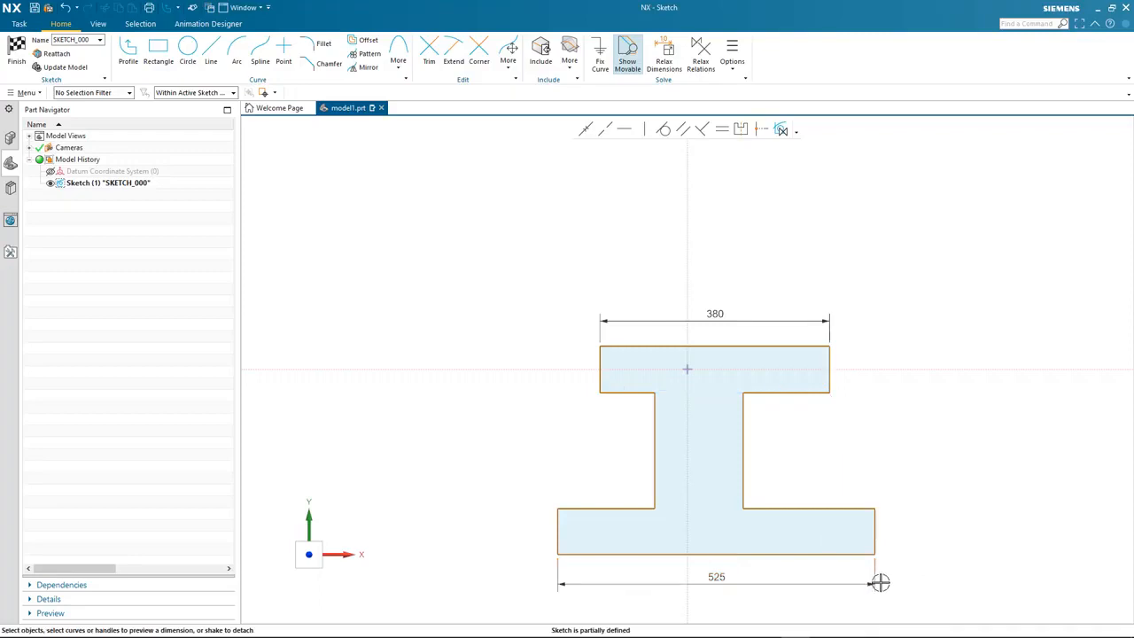
# Step: Extend the bottom edge's dimension to 575 from its left end and place the 380 dimension below the upper flange
pyautogui.doubleClick(559, 580)
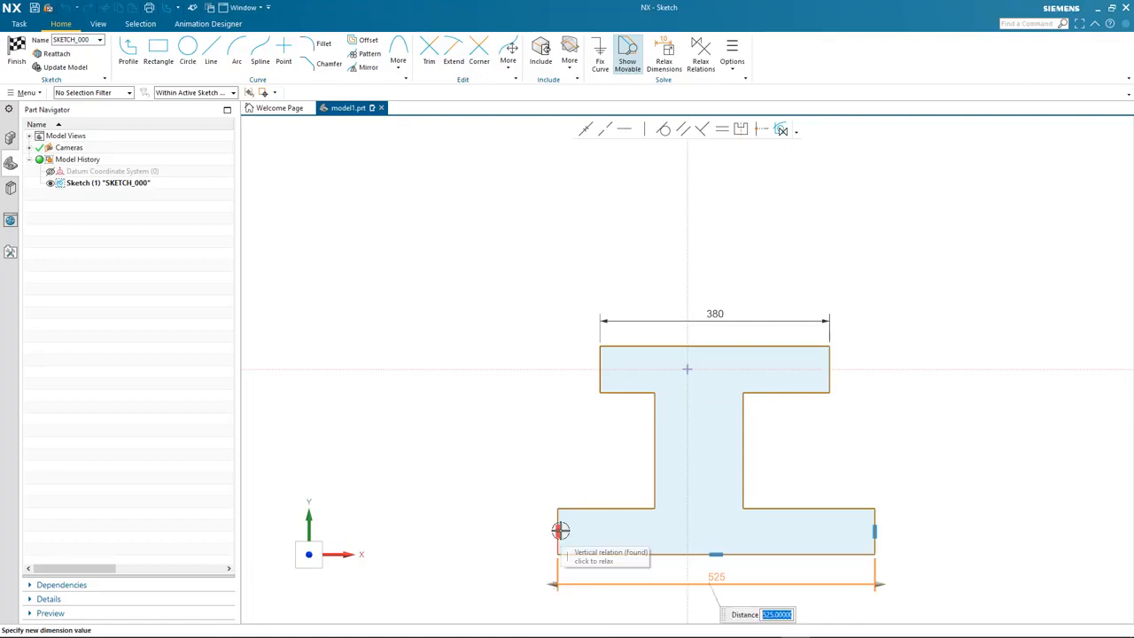
pyautogui.moveTo(544, 583); pyautogui.dragTo(524, 583)
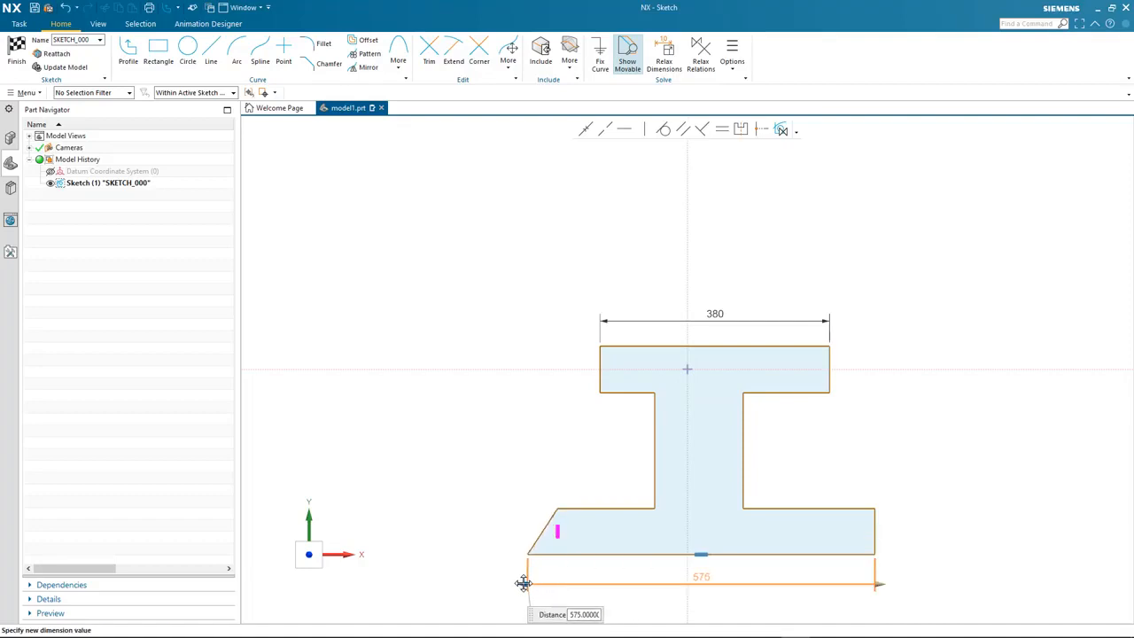
pyautogui.click(477, 568)
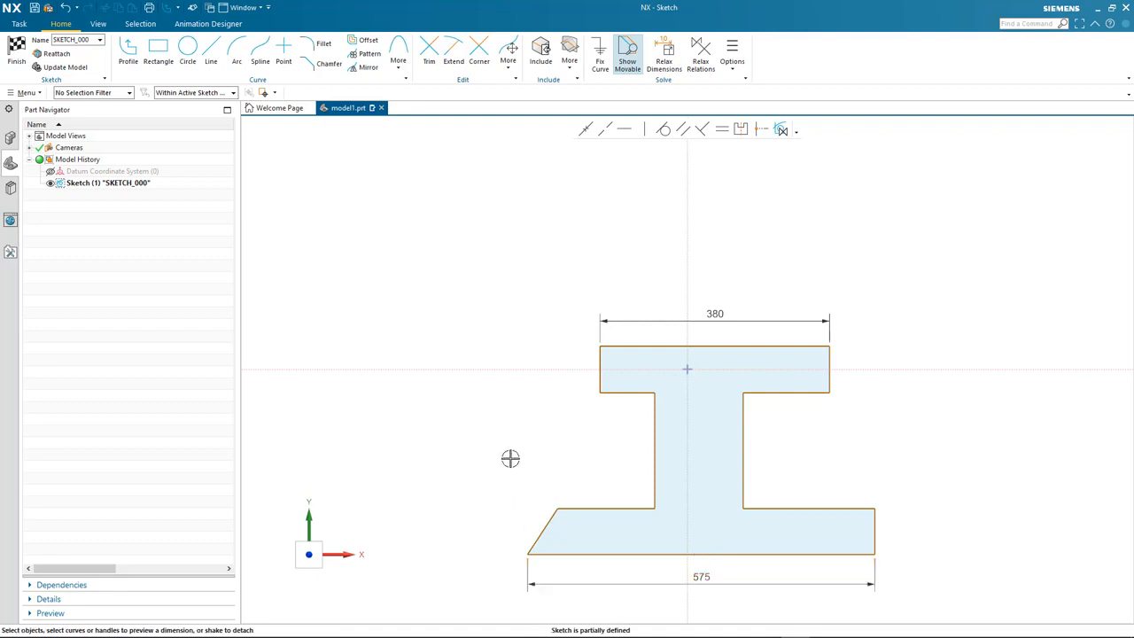
pyautogui.moveTo(726, 319); pyautogui.dragTo(738, 439)
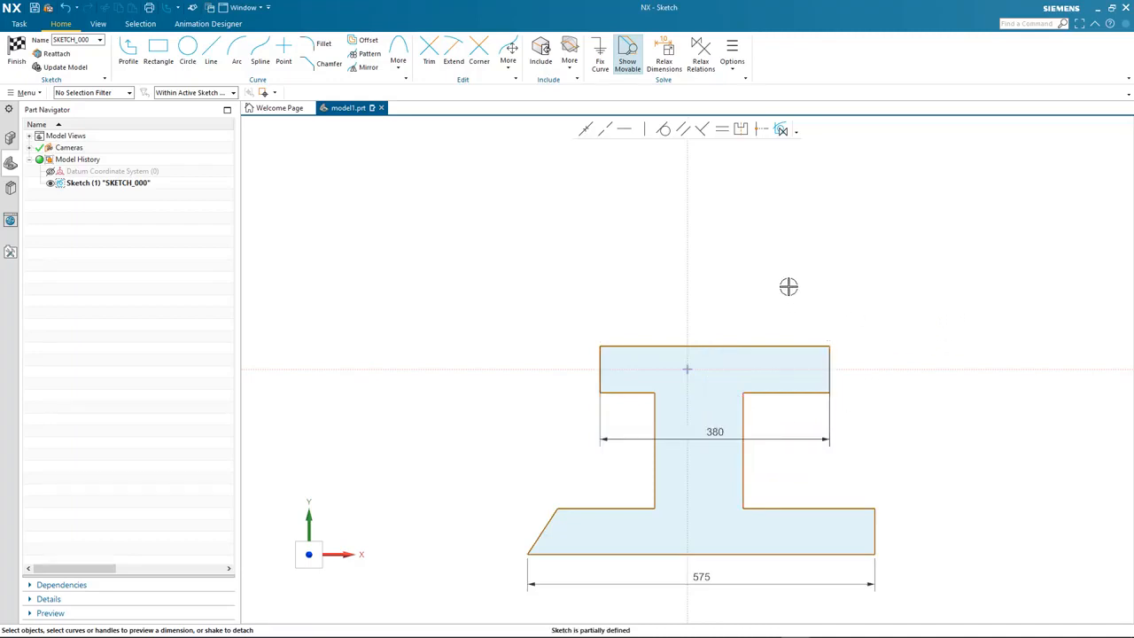
# Step: Draw two concentric circles on the vertical axis about 530 above the origin, the outer about 176.5 in diameter, and enlarge both slightly
pyautogui.keyDown('shift'); pyautogui.moveTo(788, 286); pyautogui.dragTo(789, 291, button='middle'); pyautogui.keyUp('shift')
pyautogui.scroll(-2, 788, 286)
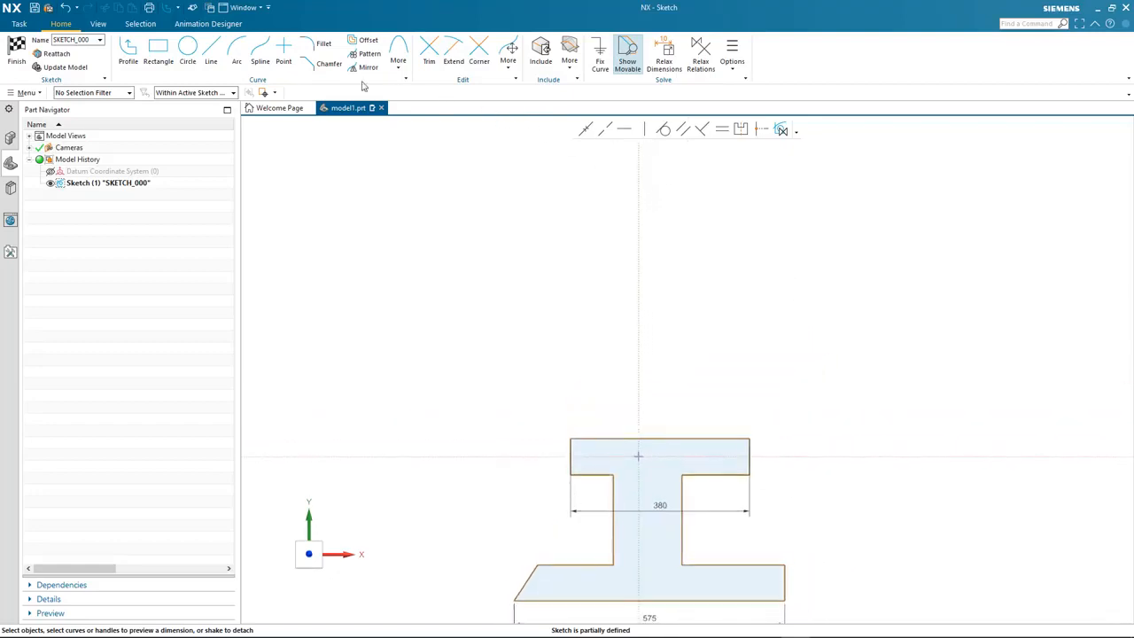
pyautogui.click(187, 48)
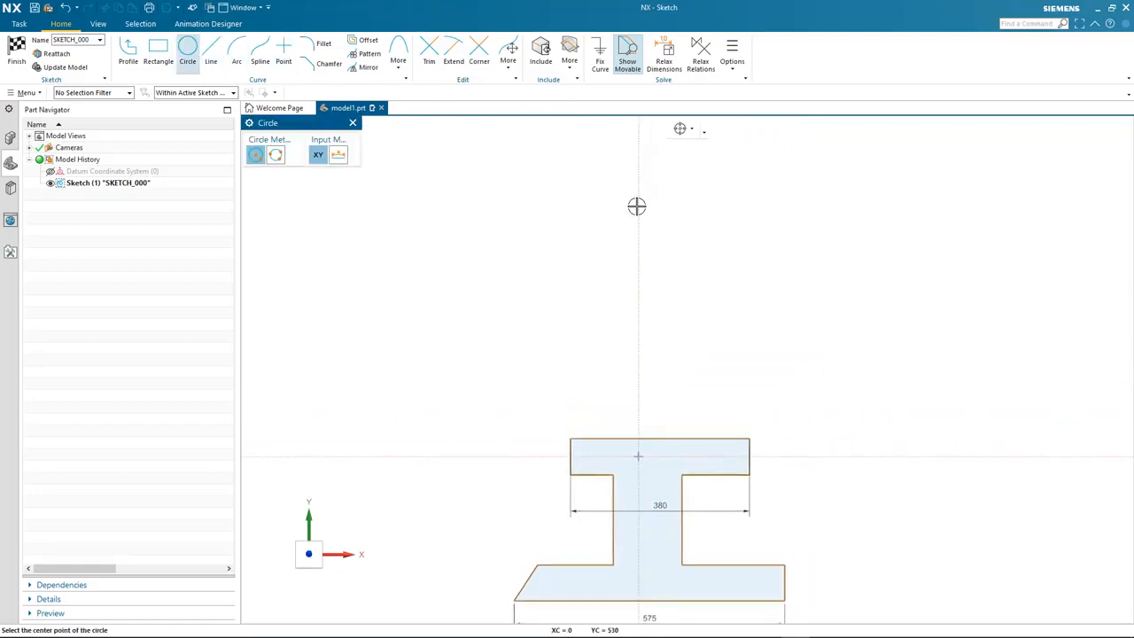
pyautogui.click(637, 204)
pyautogui.click(676, 197)
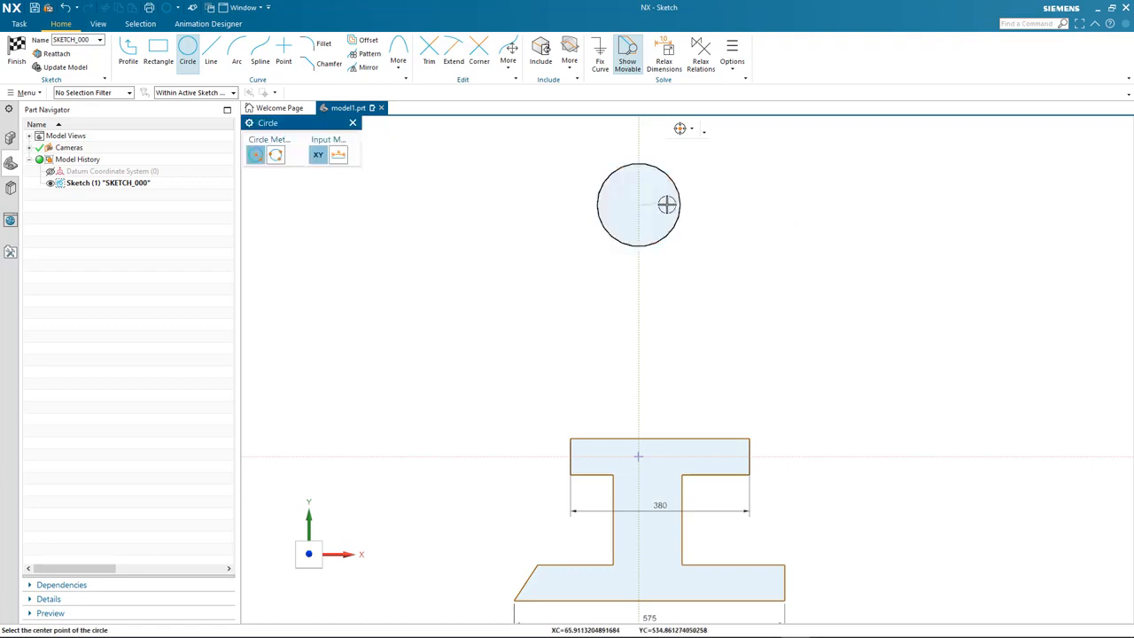
pyautogui.click(638, 204)
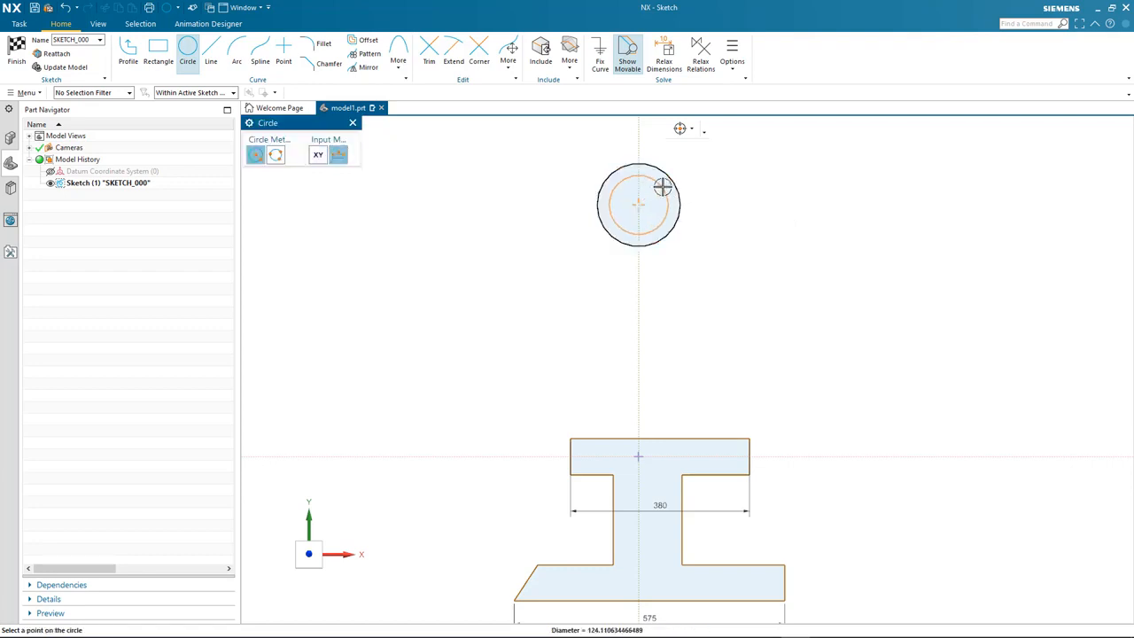
pyautogui.click(663, 185)
pyautogui.press('Escape')
pyautogui.press('Escape')
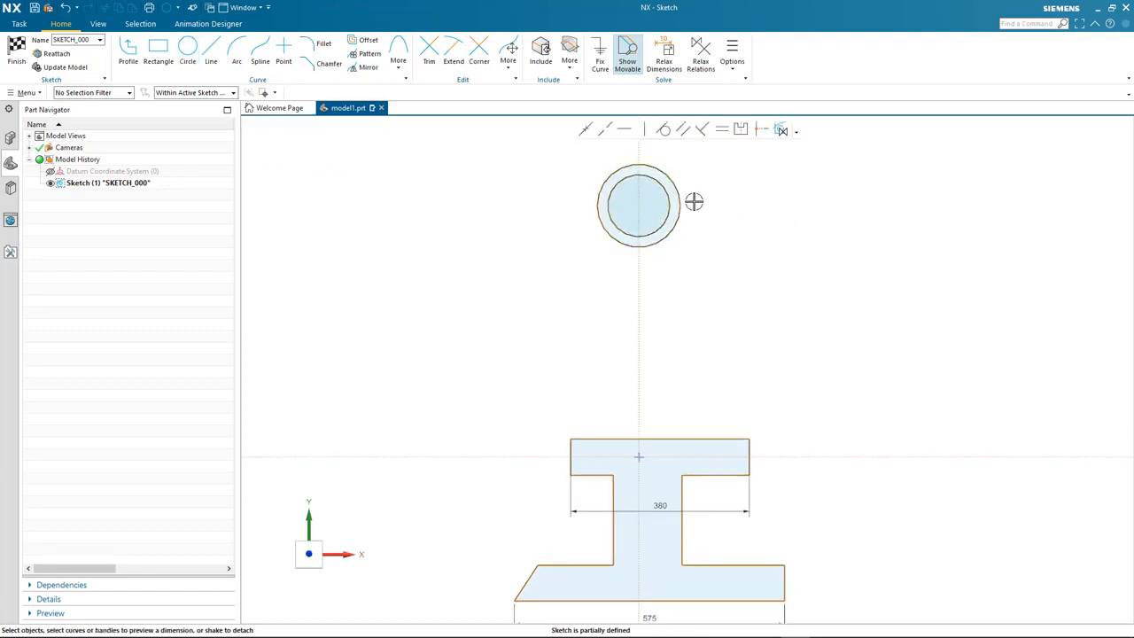
pyautogui.click(684, 206)
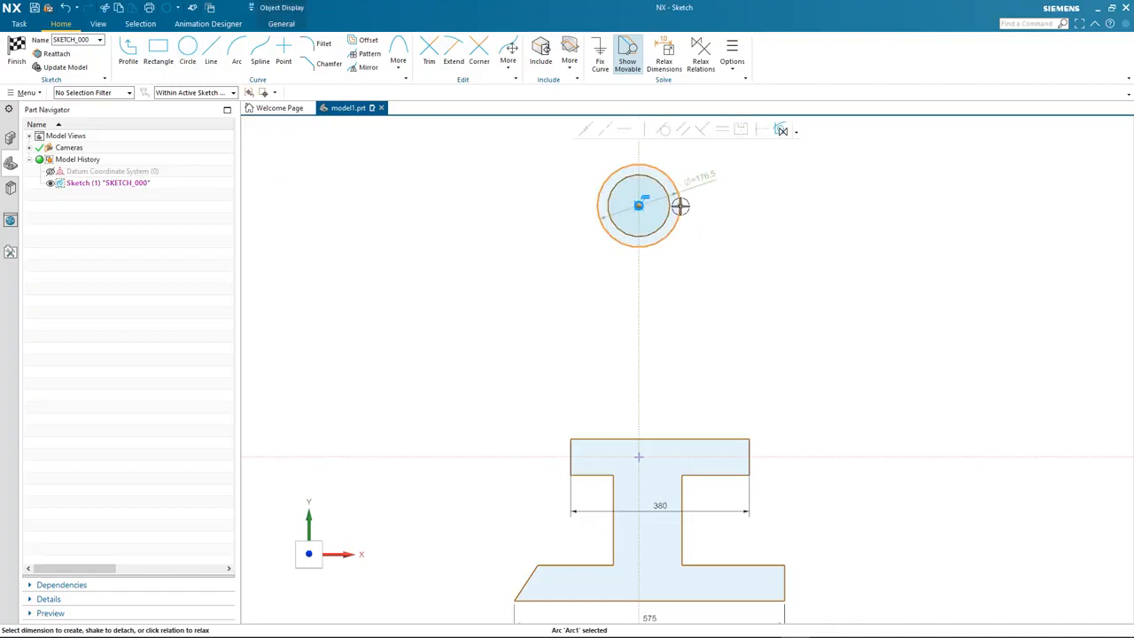
pyautogui.moveTo(678, 203)
pyautogui.mouseDown()
pyautogui.moveTo(690, 206)
pyautogui.moveTo(650, 195)
pyautogui.mouseUp()
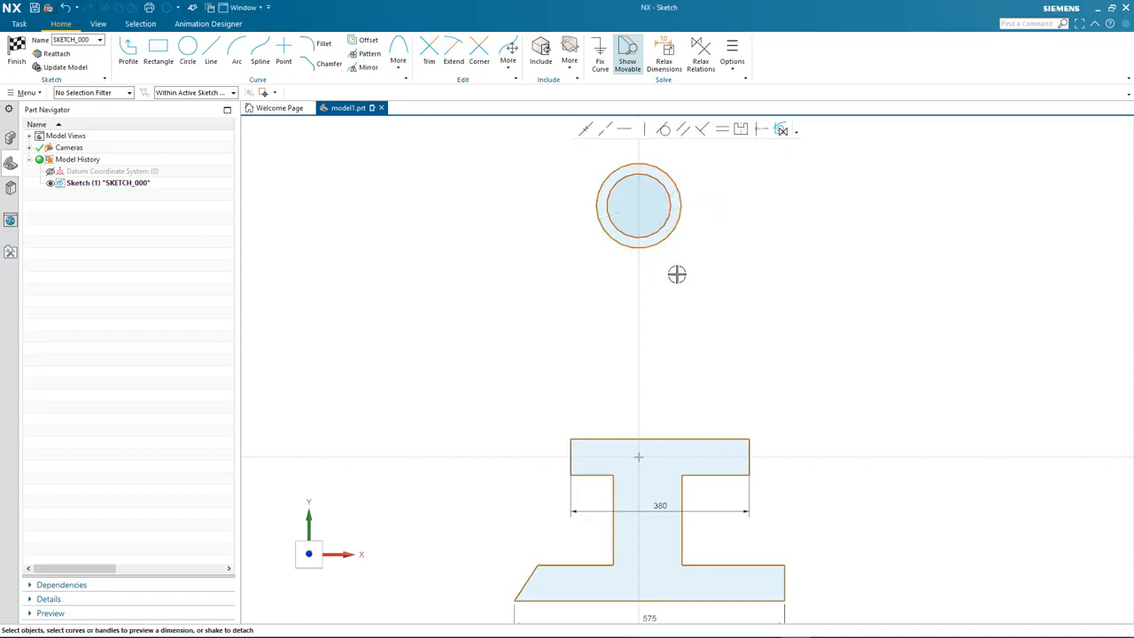
# Step: Draw two tapered lines from the left and right sides of the outer circle down to the upper flange's top edge
pyautogui.click(211, 52)
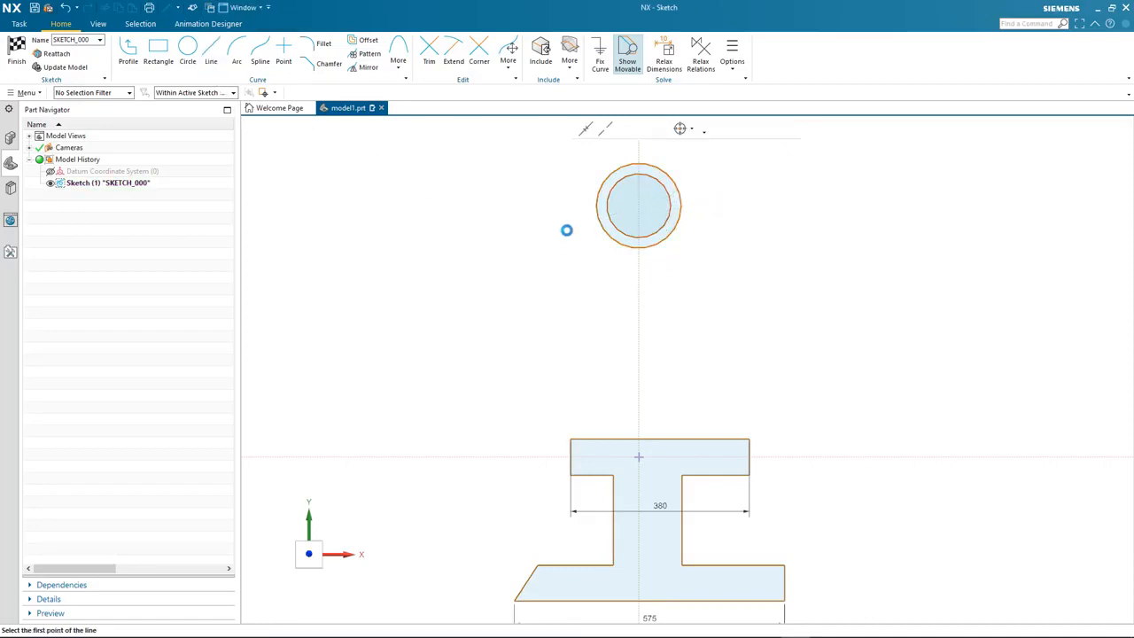
pyautogui.click(594, 213)
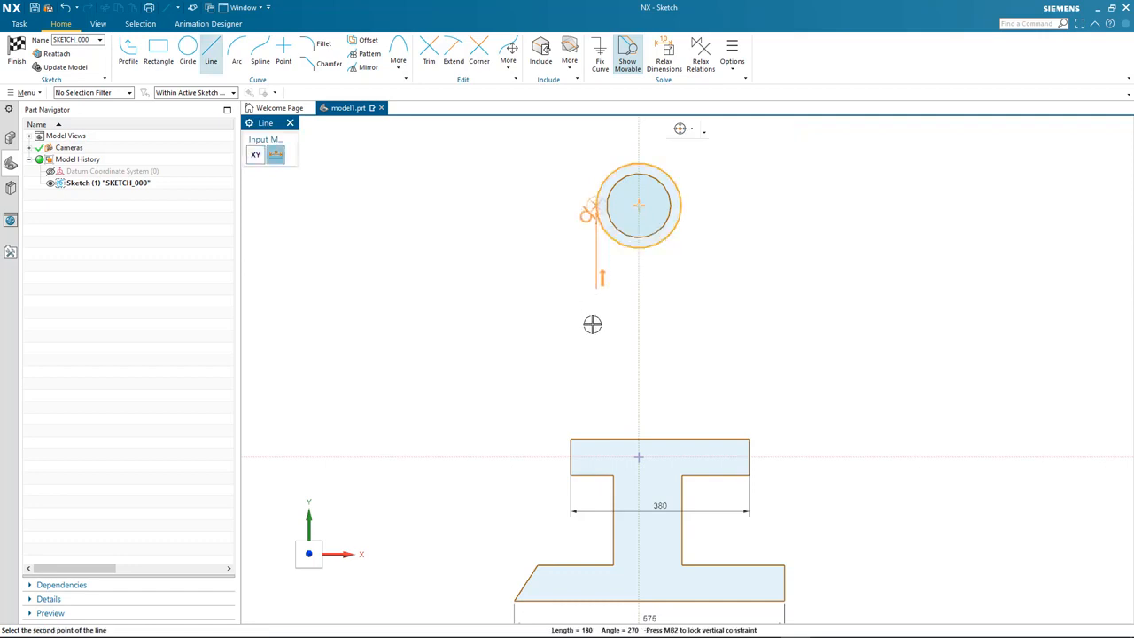
pyautogui.click(582, 440)
pyautogui.click(682, 206)
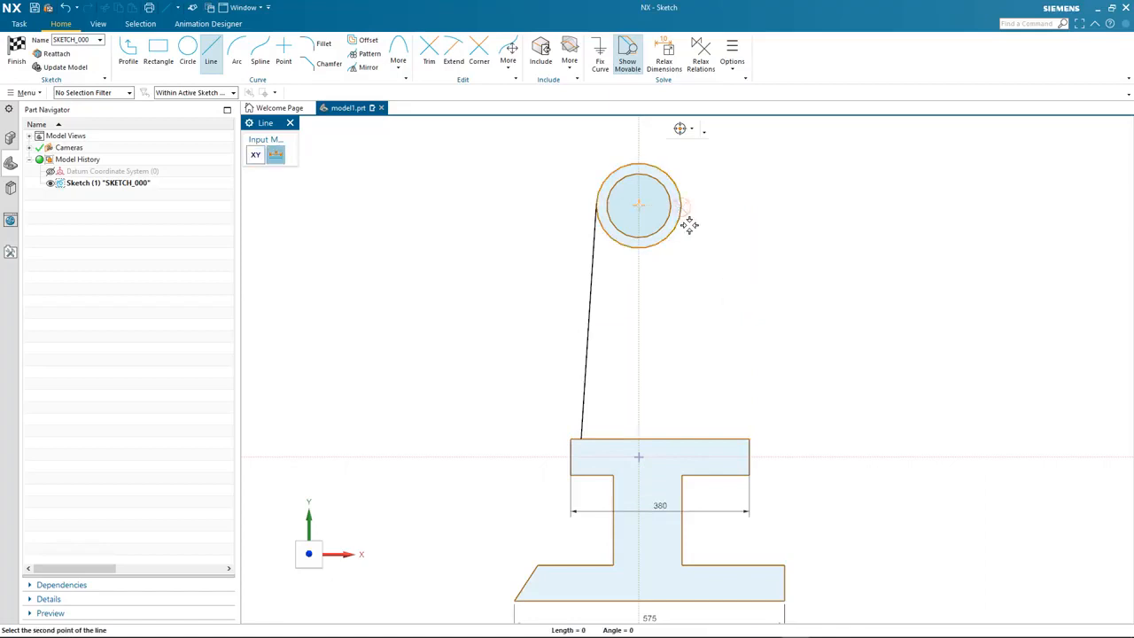
pyautogui.click(726, 437)
pyautogui.press('Escape')
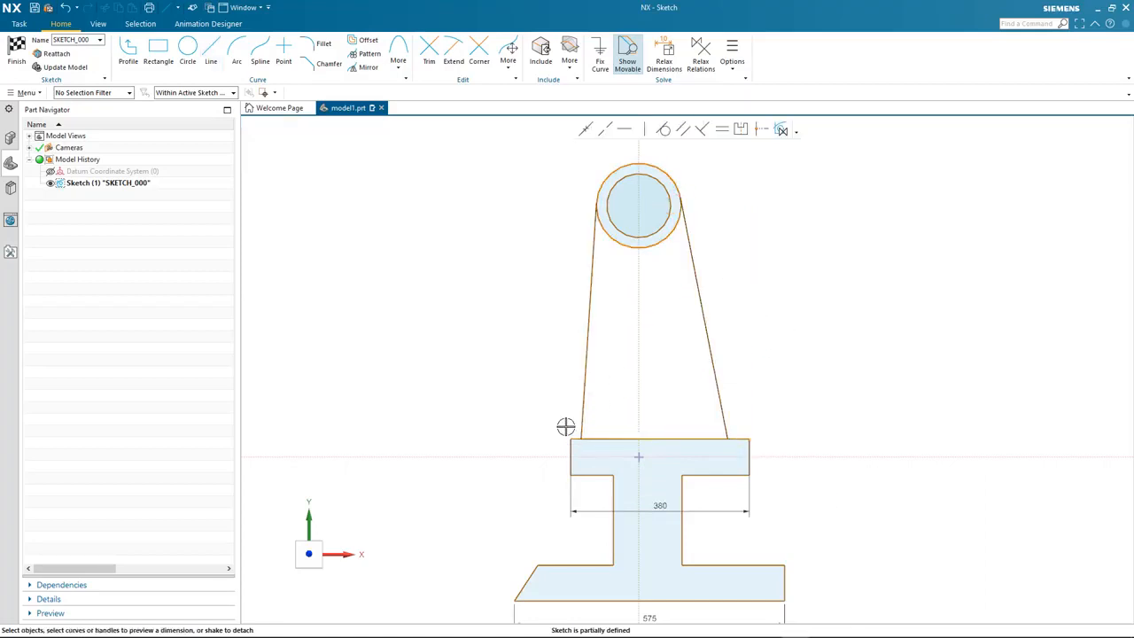
# Step: Shift the upper flange slightly left and extend its length dimension from both ends to 510
pyautogui.moveTo(569, 451); pyautogui.dragTo(561, 455)
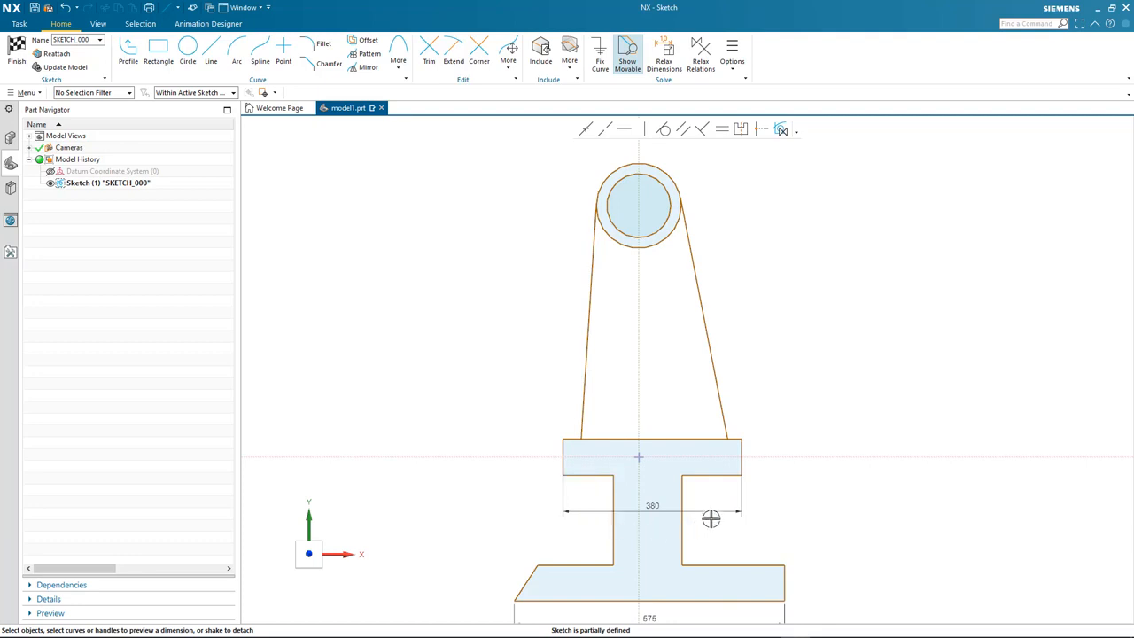
pyautogui.doubleClick(741, 512)
pyautogui.moveTo(742, 512); pyautogui.dragTo(771, 508)
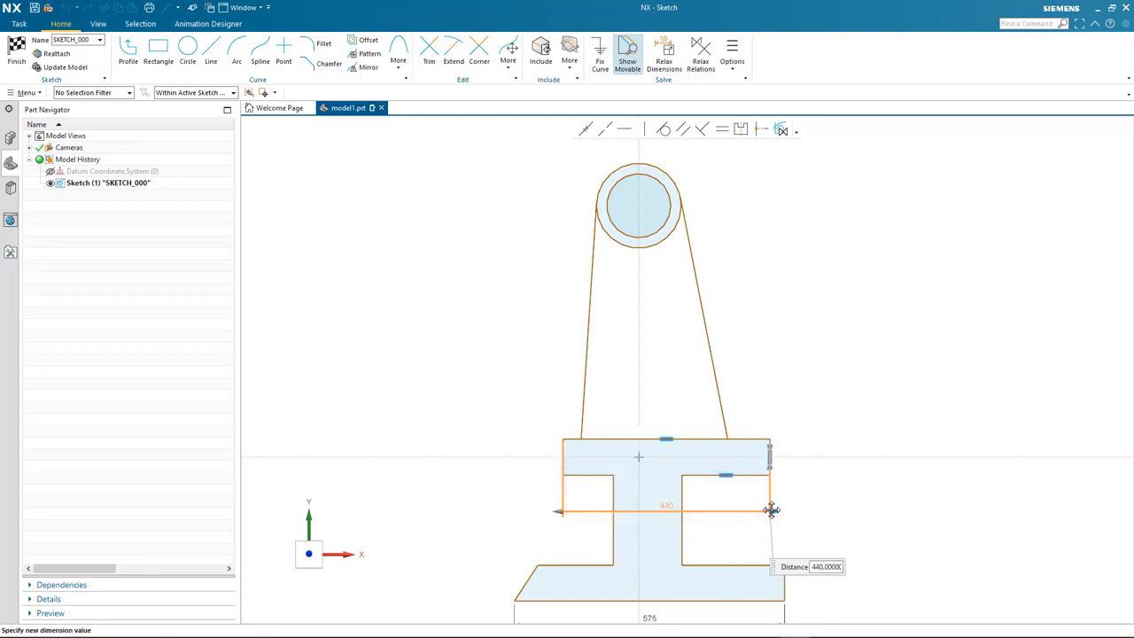
pyautogui.moveTo(559, 509); pyautogui.dragTo(529, 510)
pyautogui.click(517, 379)
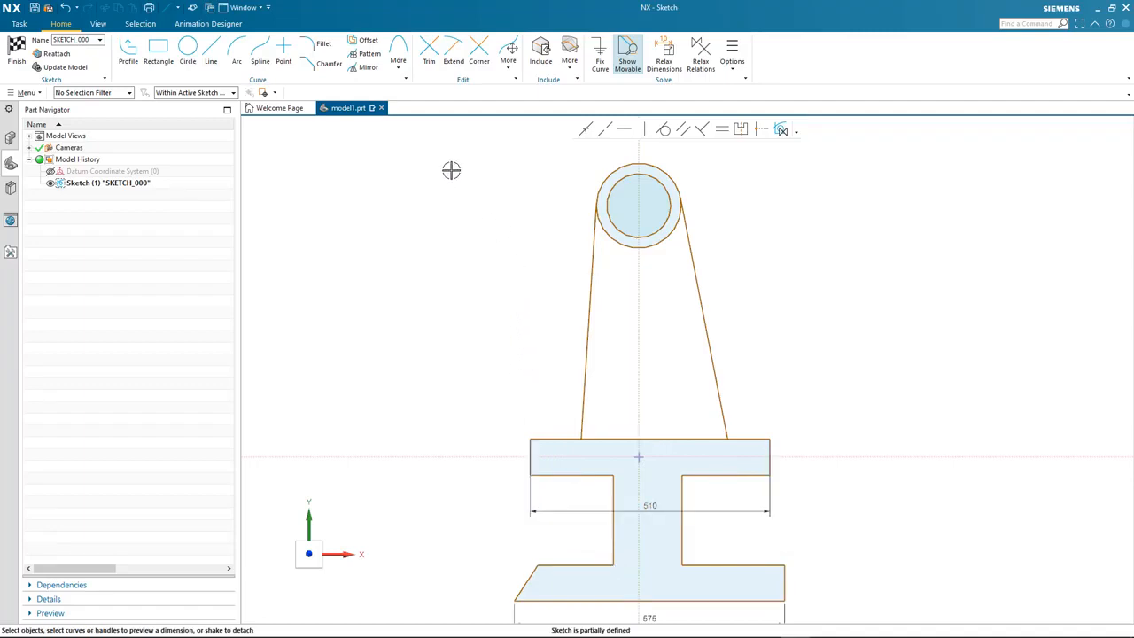
# Step: Trim the flange's top edge between the two tapered lines and the outer circle's lower arc
pyautogui.click(430, 53)
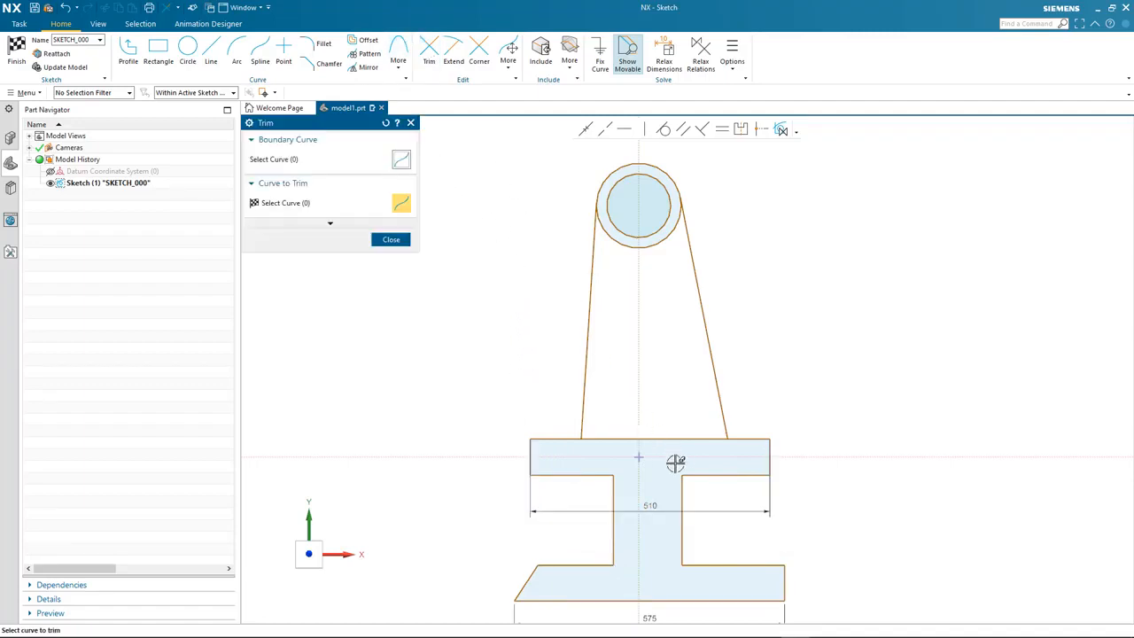
pyautogui.moveTo(673, 458); pyautogui.dragTo(658, 237)
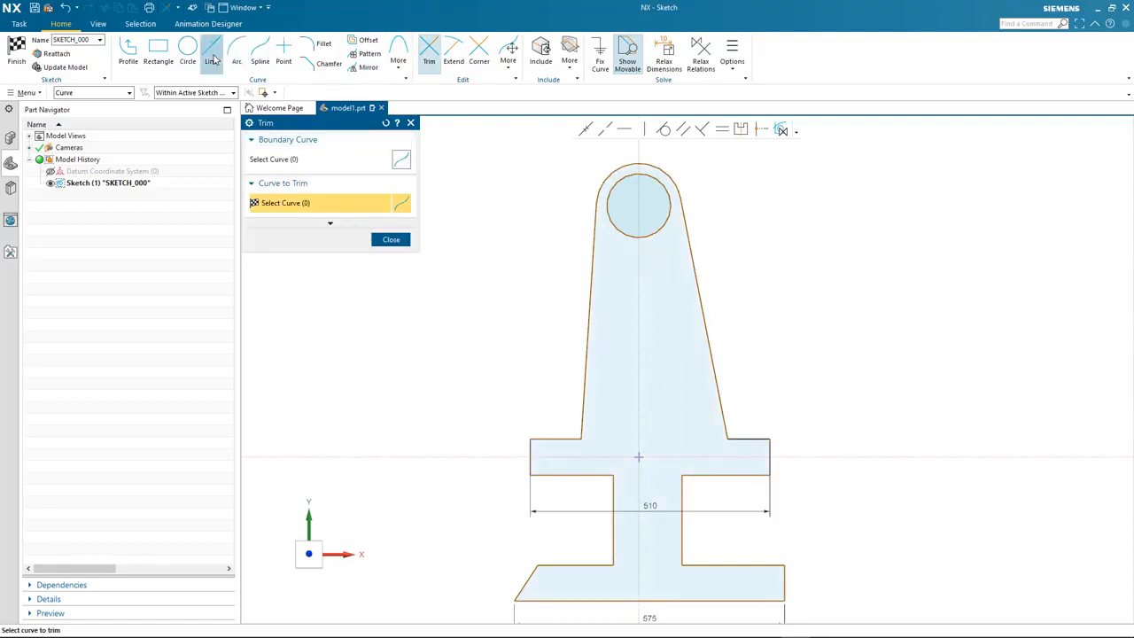
# Step: Fillet both corners where the tapered lines meet the top edge of the upper flange
pyautogui.click(323, 43)
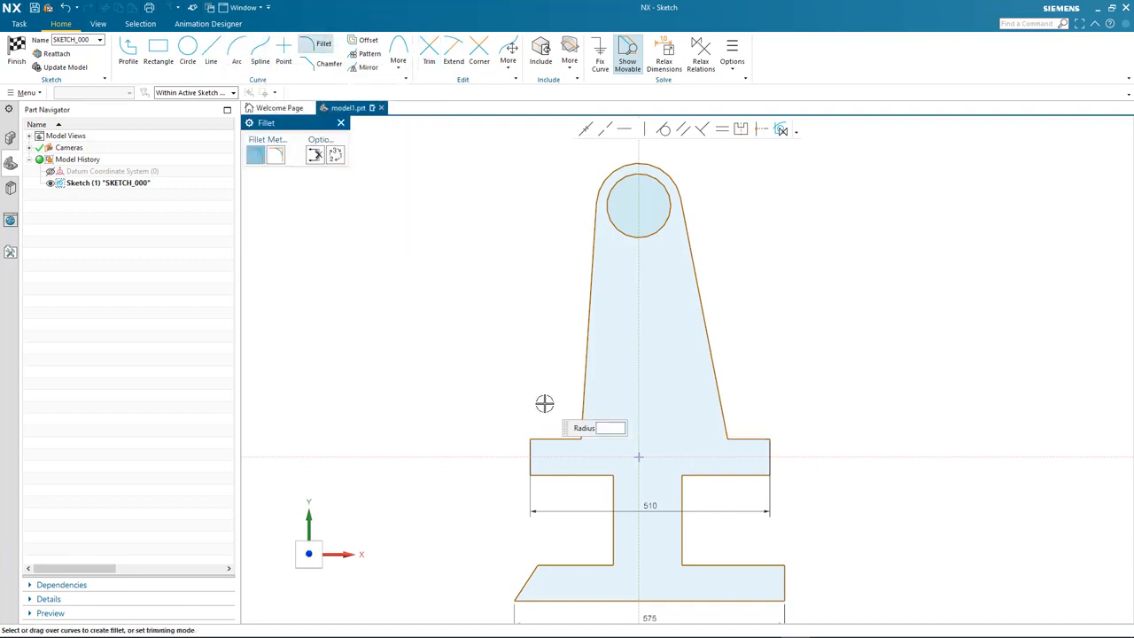
pyautogui.click(563, 437)
pyautogui.click(580, 417)
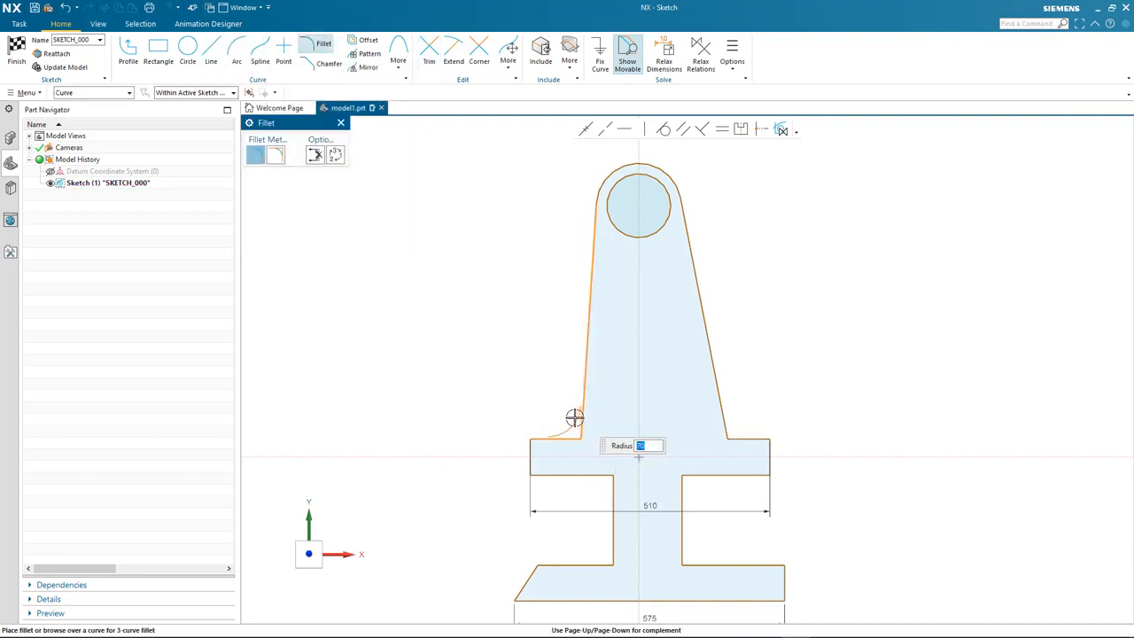
pyautogui.click(575, 417)
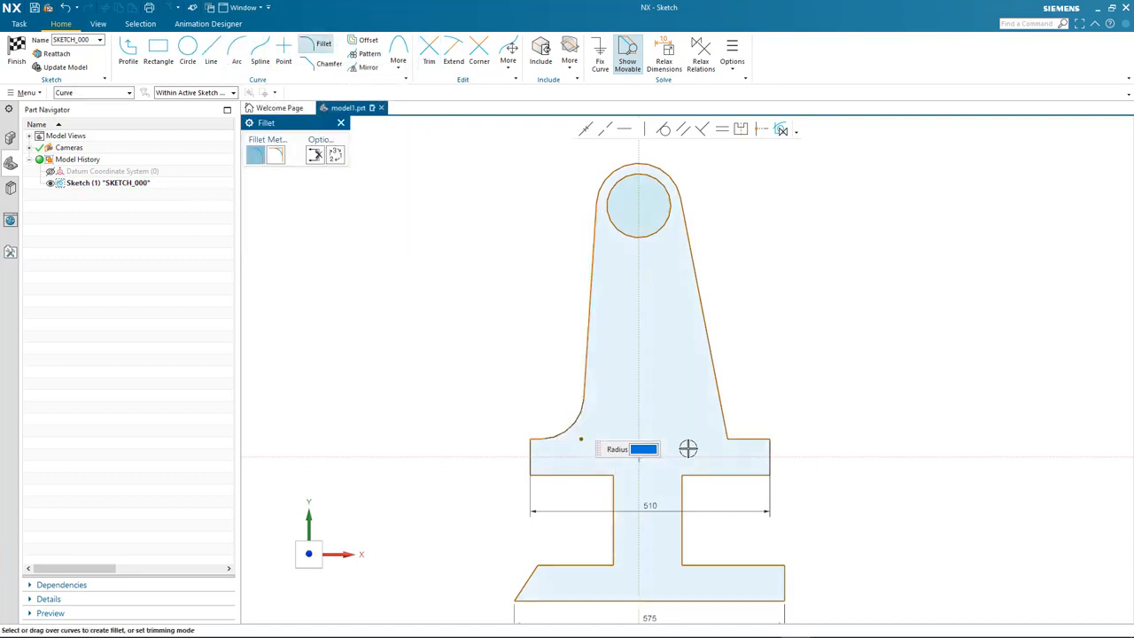
pyautogui.click(741, 439)
pyautogui.click(734, 426)
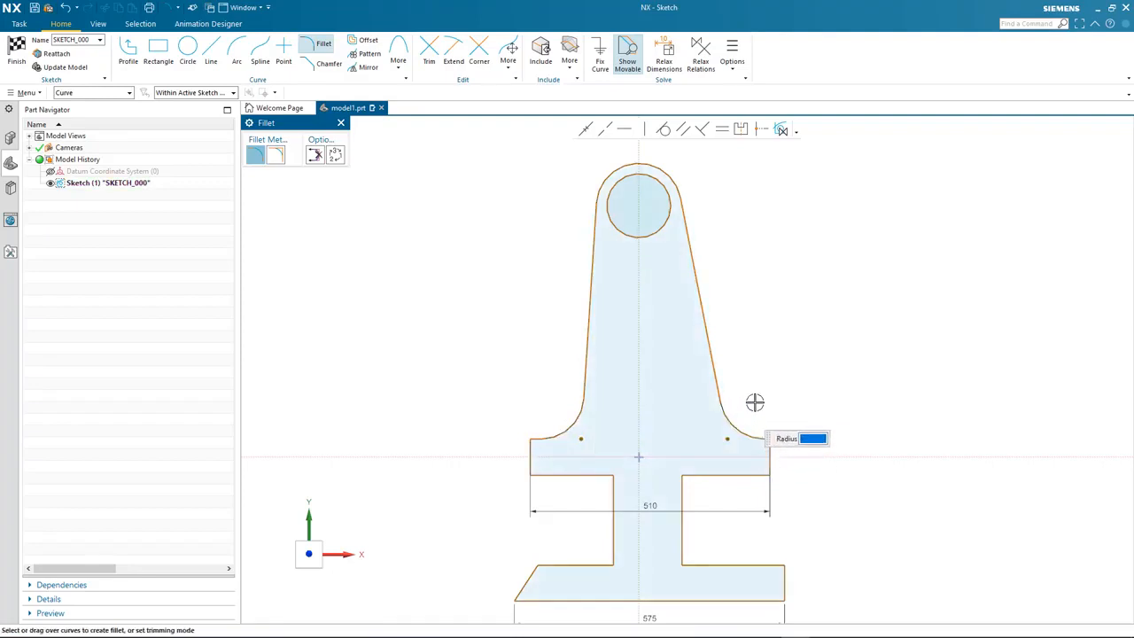
pyautogui.press('Escape')
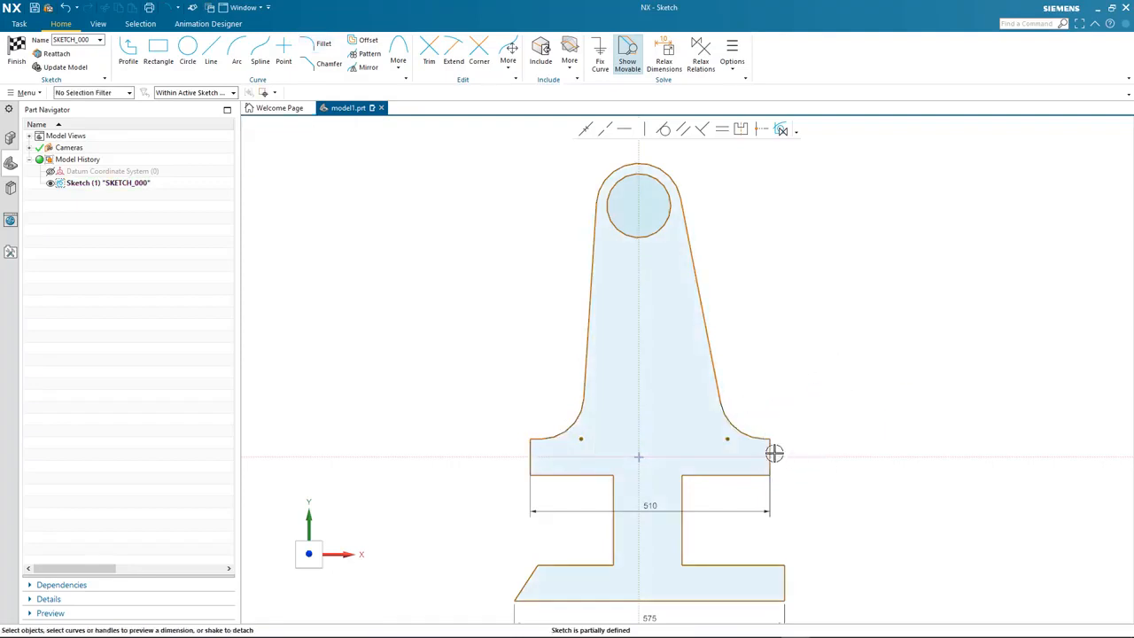
# Step: Shift the upper flange slightly right and extend its length dimension from both ends to 620
pyautogui.moveTo(769, 456)
pyautogui.mouseDown()
pyautogui.moveTo(792, 455)
pyautogui.moveTo(780, 457)
pyautogui.mouseUp()
pyautogui.doubleClick(776, 511)
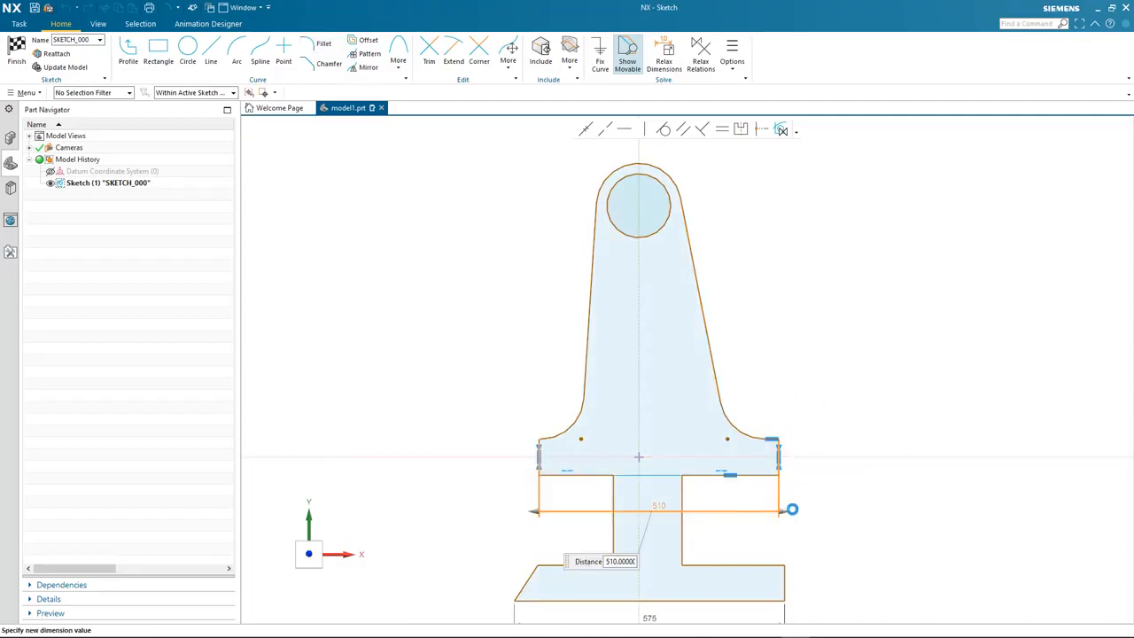
pyautogui.moveTo(787, 511); pyautogui.dragTo(802, 510)
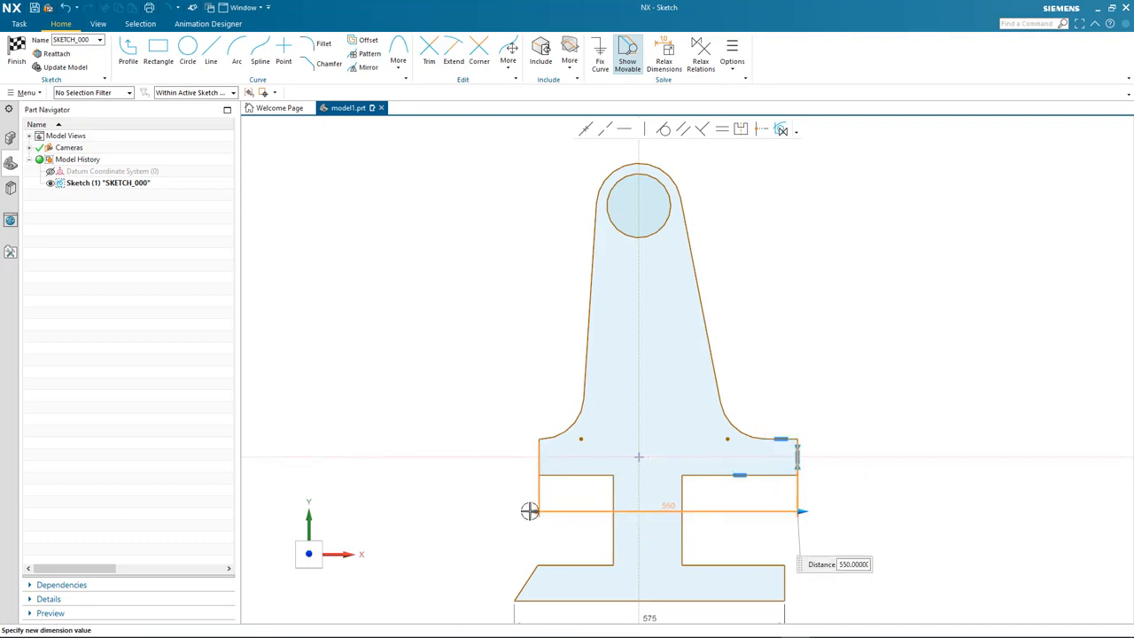
pyautogui.moveTo(528, 509); pyautogui.dragTo(502, 511)
pyautogui.click(432, 395)
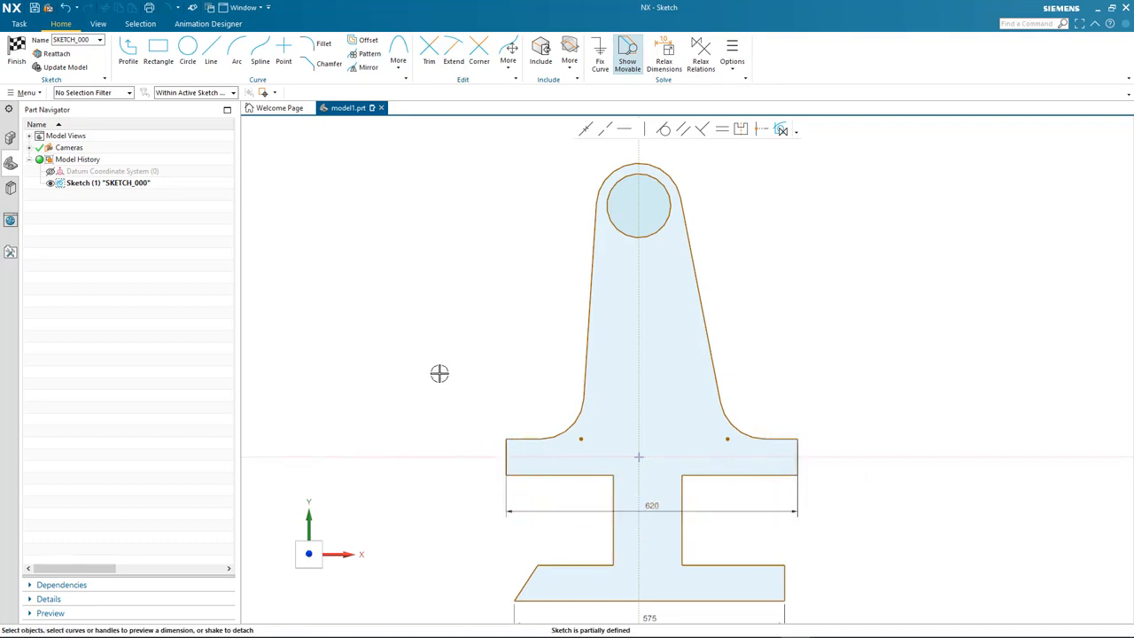
# Step: Dimension the height from the flange's top edge to the circle centre, entering 560, and reduce it to 440 by moving the dimension's upper end
pyautogui.hotkey('ctrl', 'f')
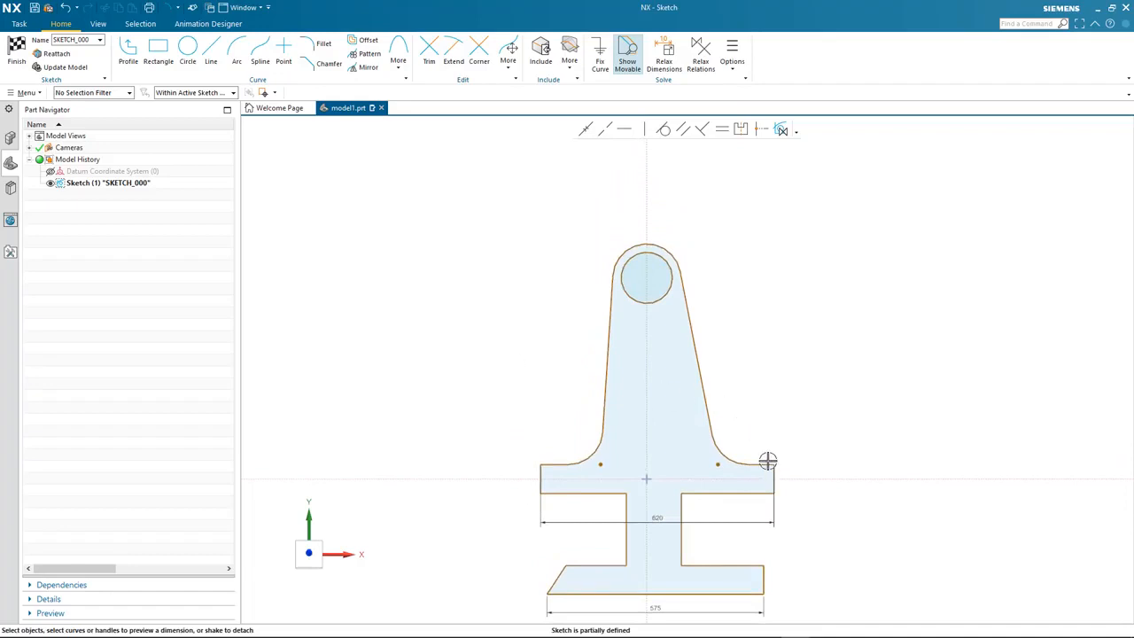
pyautogui.click(765, 461)
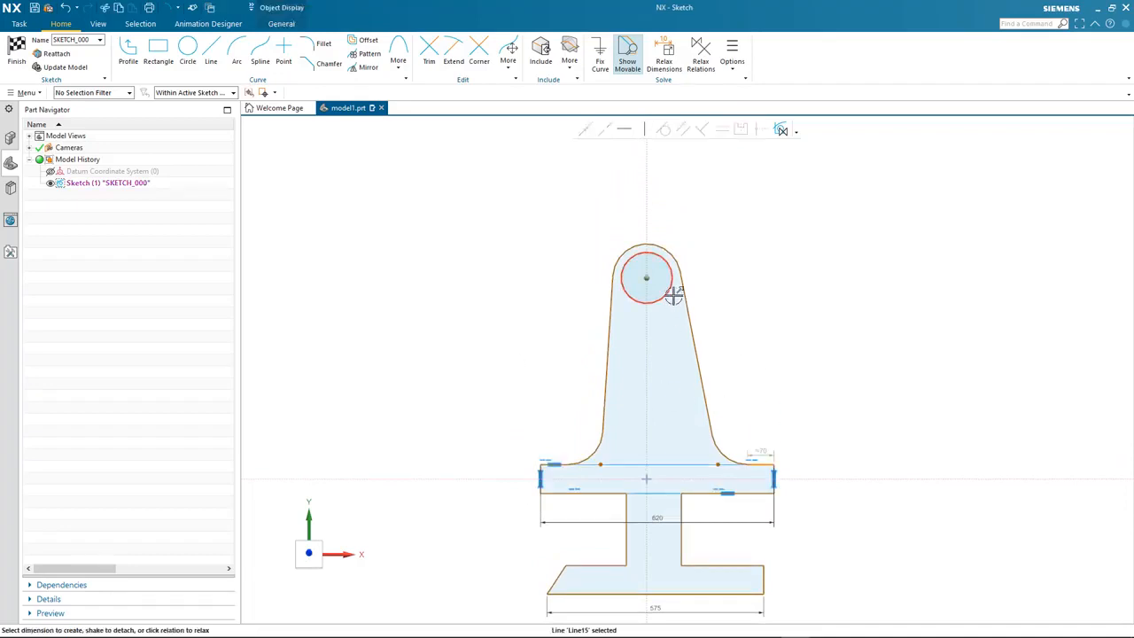
pyautogui.moveTo(673, 273); pyautogui.dragTo(944, 349)
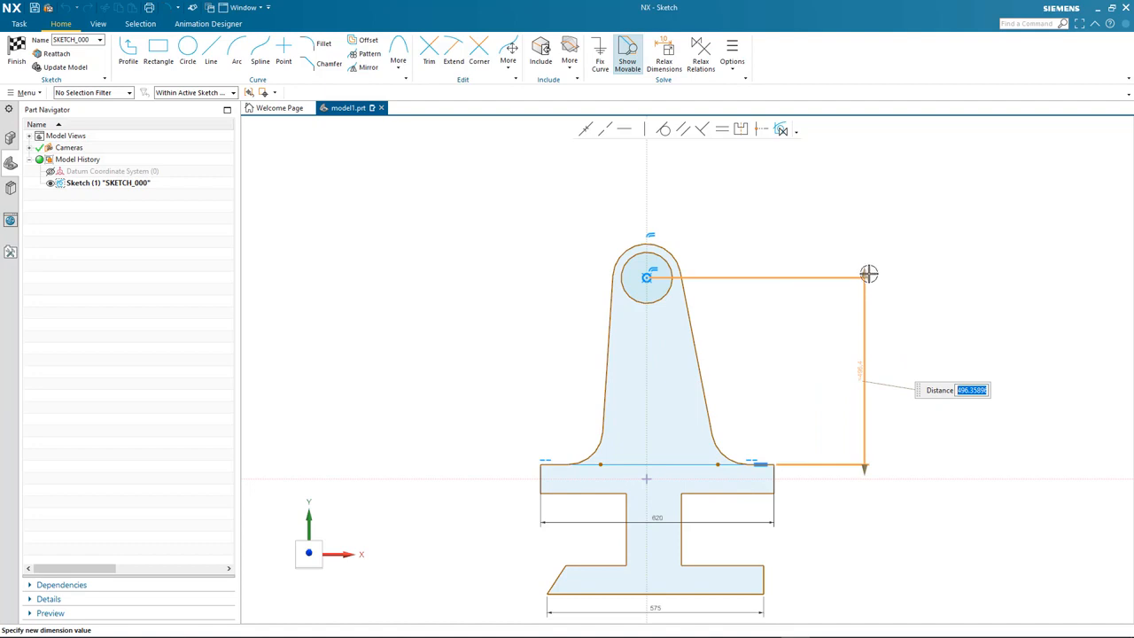
pyautogui.write('560')
pyautogui.press('Return')
pyautogui.moveTo(867, 240); pyautogui.dragTo(860, 284)
pyautogui.press('Return')
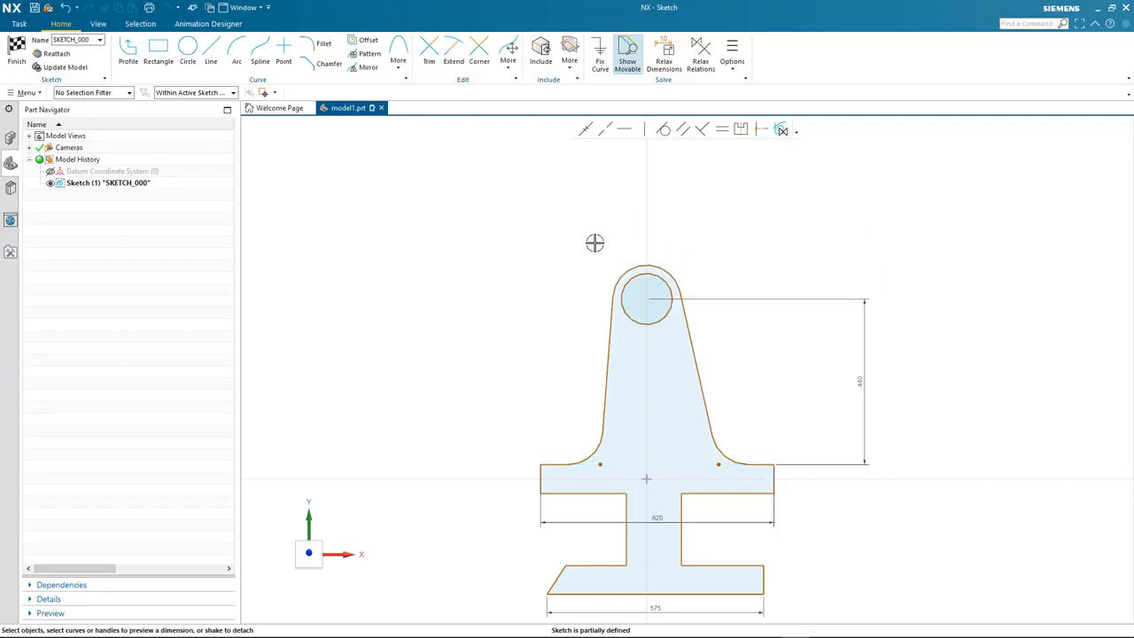
# Step: Move the arm's round head with its hole left and back to the right of the vertical axis, and dimension the upper flange's left edge
pyautogui.moveTo(582, 242); pyautogui.dragTo(729, 347)
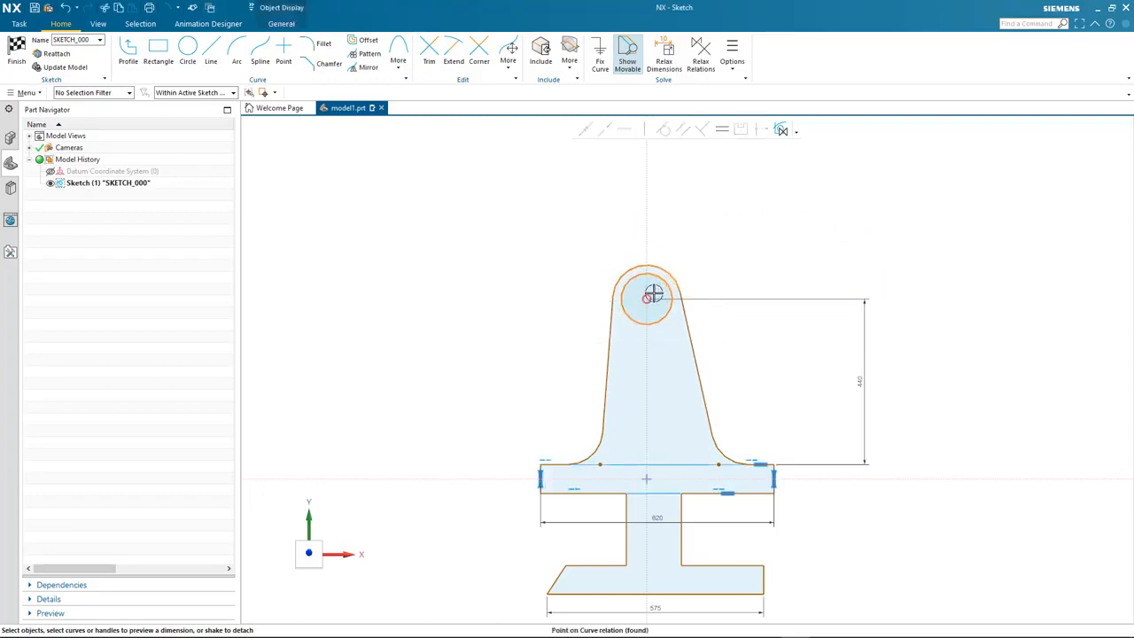
pyautogui.moveTo(653, 293)
pyautogui.mouseDown()
pyautogui.moveTo(673, 254)
pyautogui.moveTo(660, 265)
pyautogui.moveTo(597, 265)
pyautogui.moveTo(595, 277)
pyautogui.moveTo(594, 255)
pyautogui.moveTo(510, 292)
pyautogui.mouseUp()
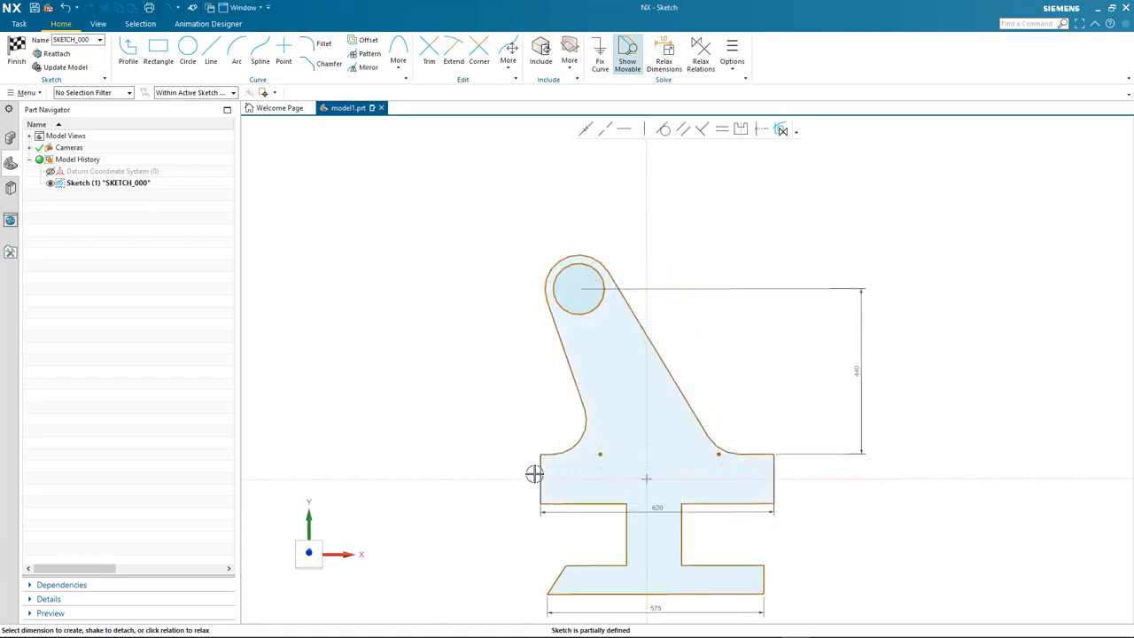
pyautogui.moveTo(537, 469); pyautogui.dragTo(529, 405)
pyautogui.moveTo(527, 236)
pyautogui.mouseDown()
pyautogui.moveTo(653, 316)
pyautogui.moveTo(608, 286)
pyautogui.moveTo(596, 256)
pyautogui.moveTo(713, 273)
pyautogui.mouseUp()
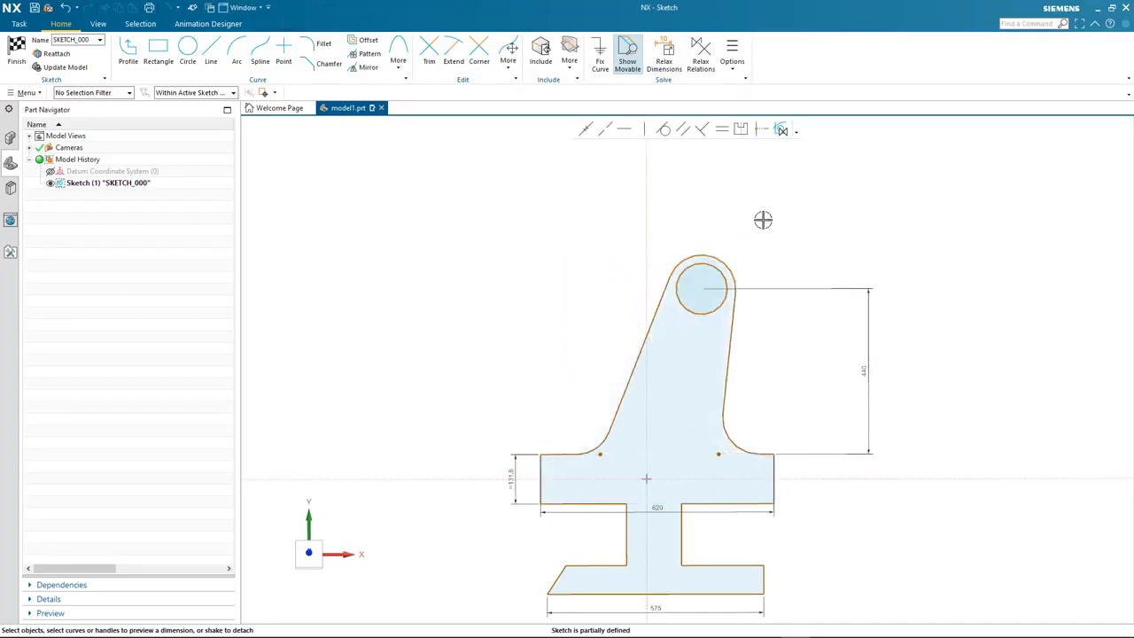